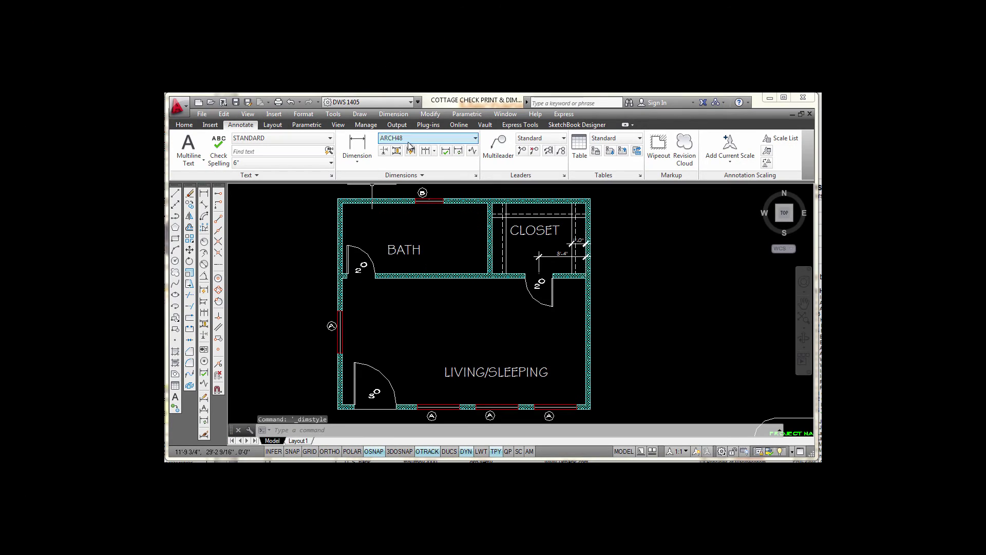
Show the Home tab tools with DIM current and zoom onto the living/sleeping room's bottom wall
left_click(183, 127)
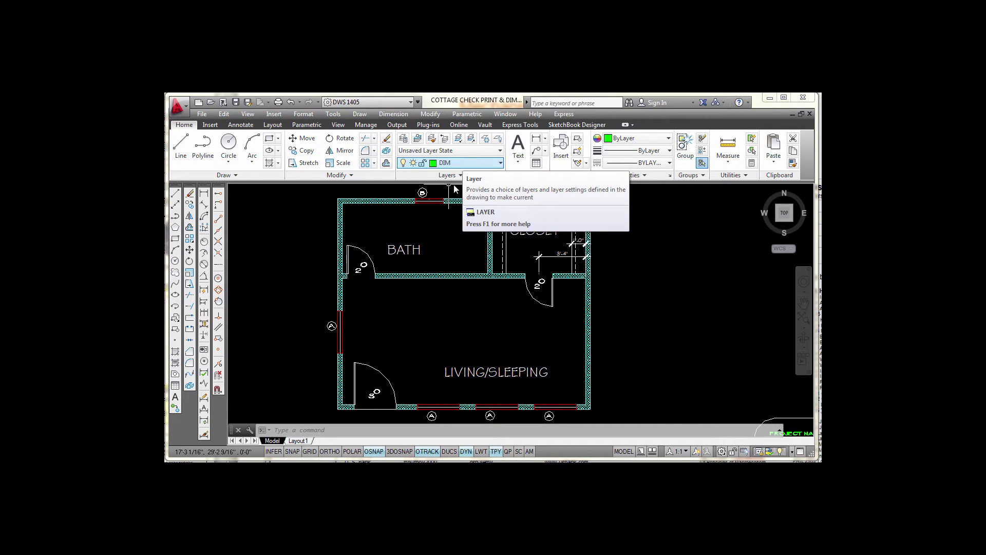
middle_click_drag(458, 341, 458, 281)
scroll(458, 286, "up", 3)
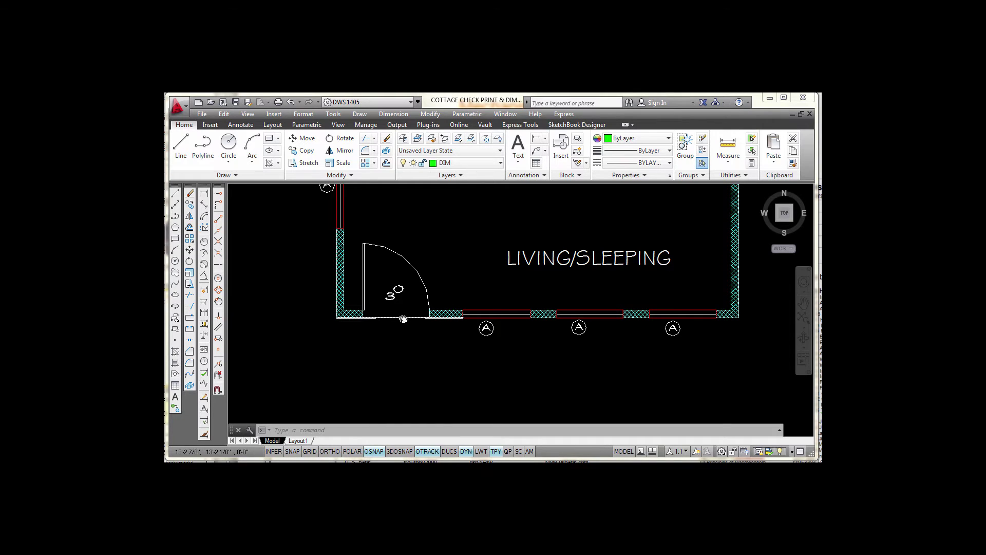
Add a 2'-8" linear dimension below the wall, from the outer corner to the door opening's midpoint
mouse_move(395, 318)
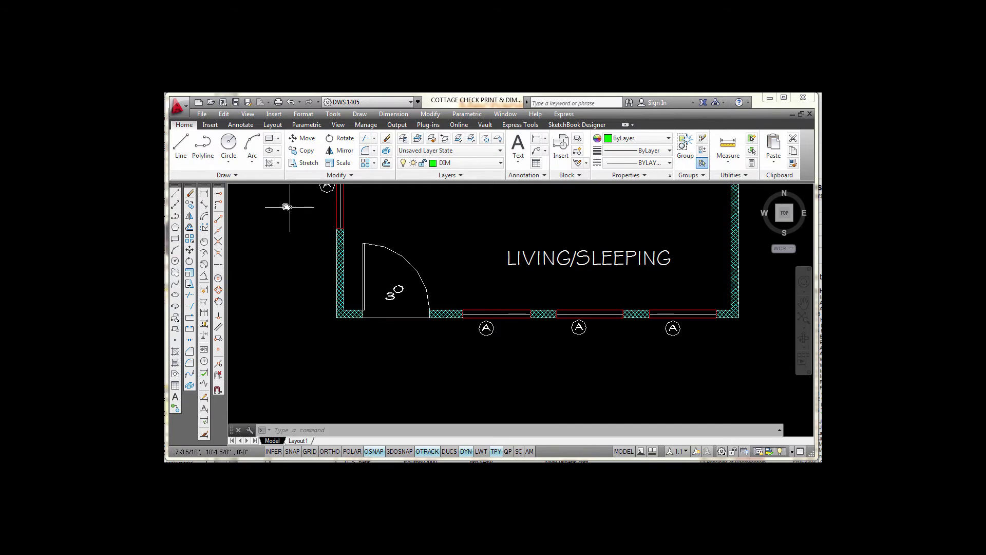
left_click(205, 194)
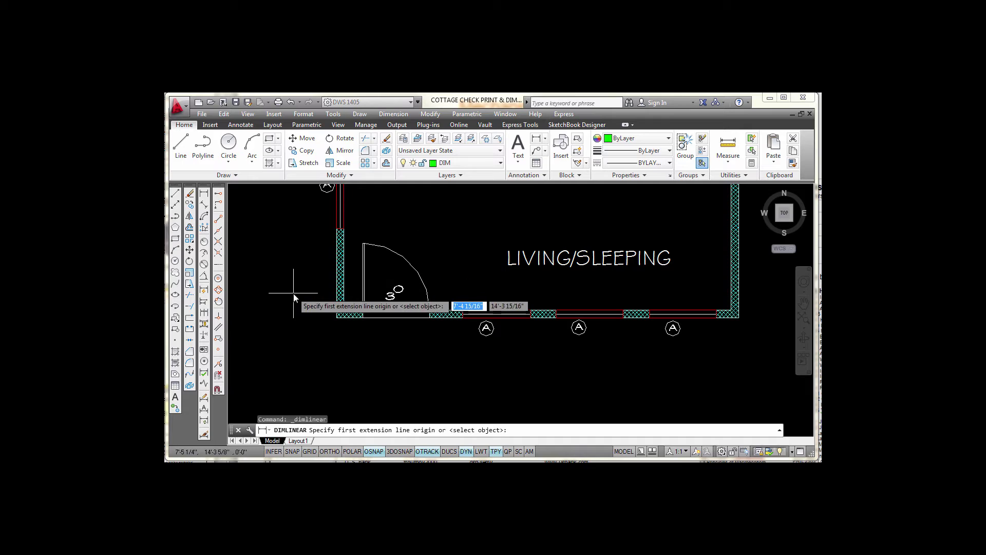
left_click(336, 318)
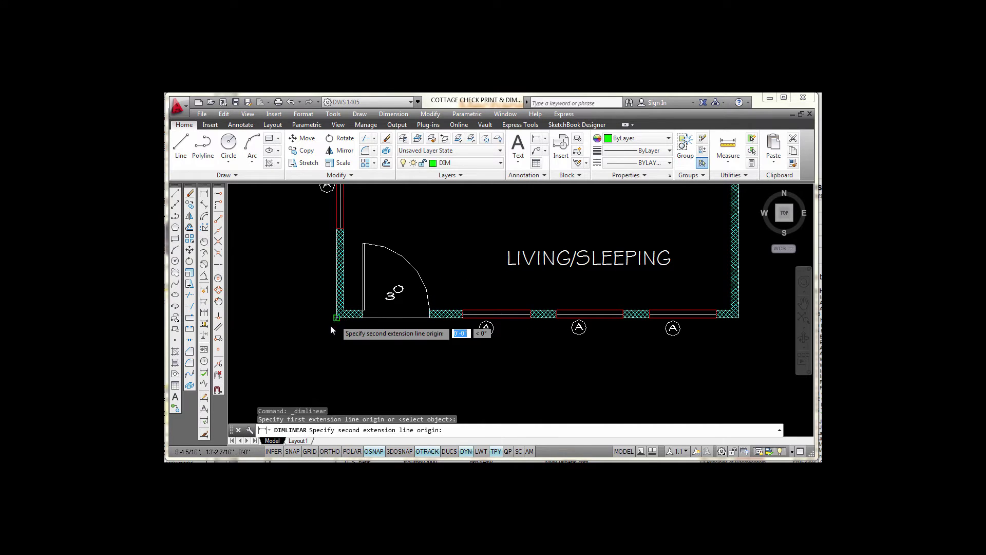
right_click(392, 339, "shift")
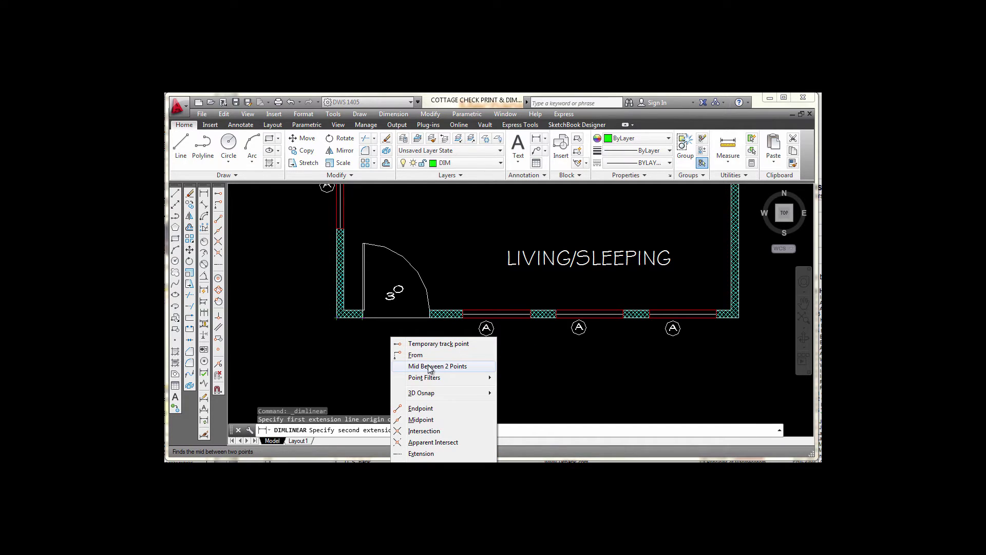
left_click(467, 365)
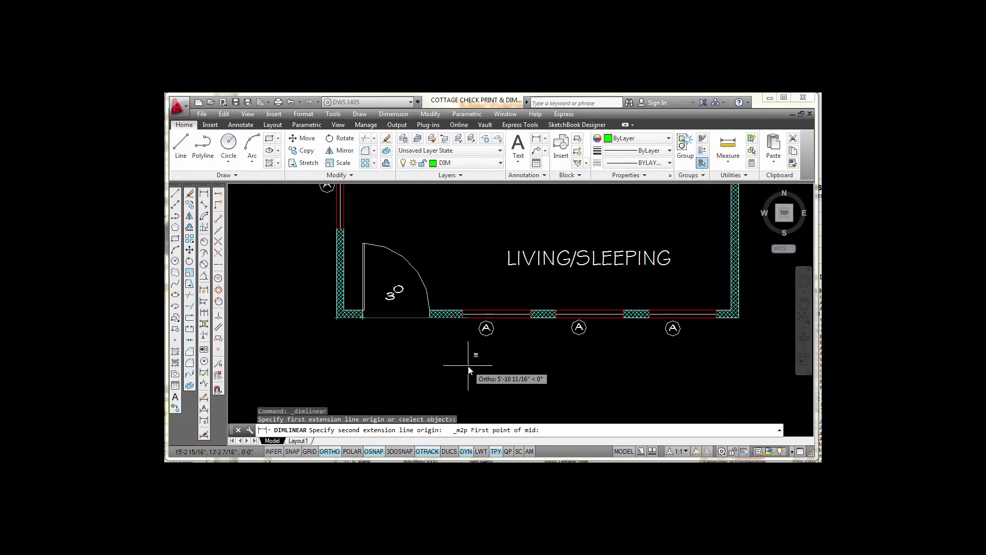
left_click(363, 318)
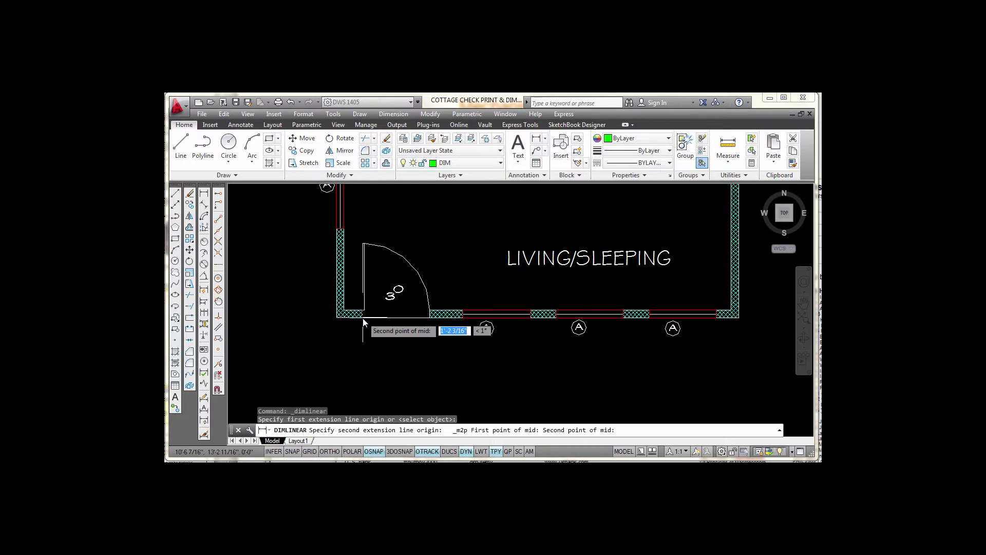
left_click(429, 323)
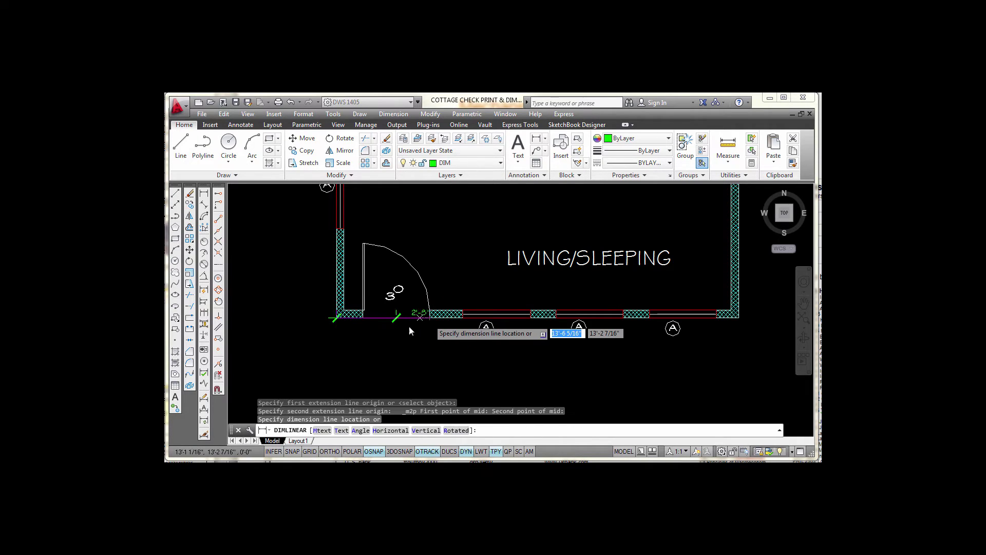
left_click(367, 369)
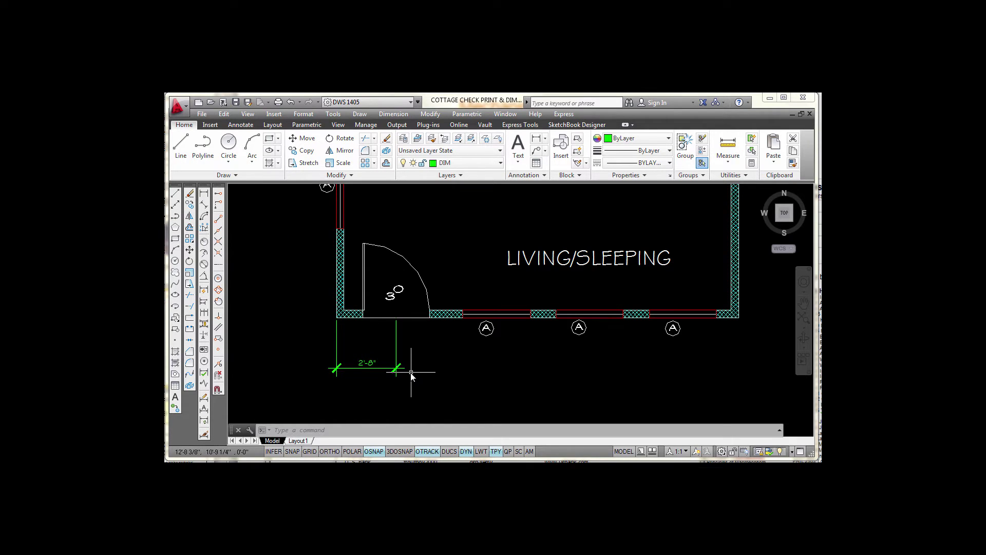
left_click(396, 354)
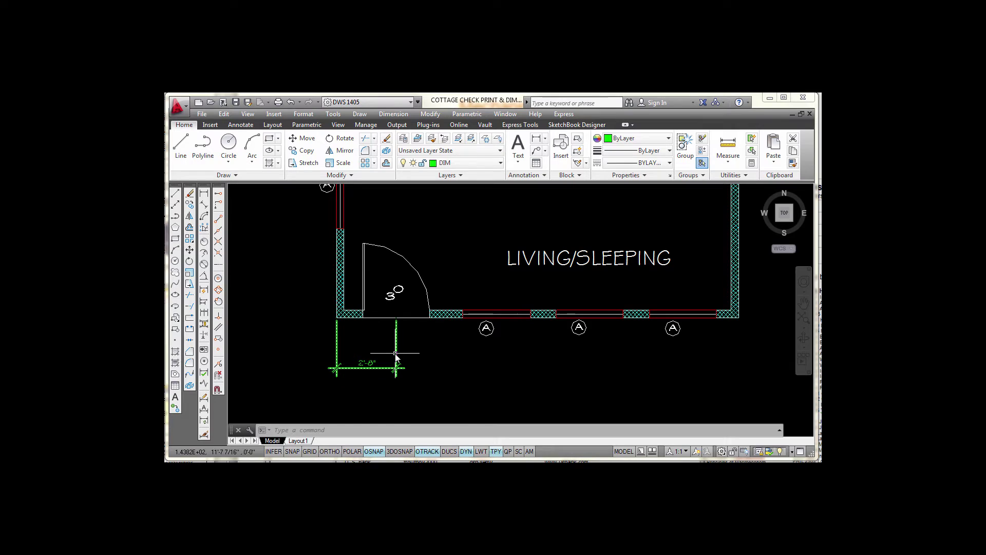
key("Escape")
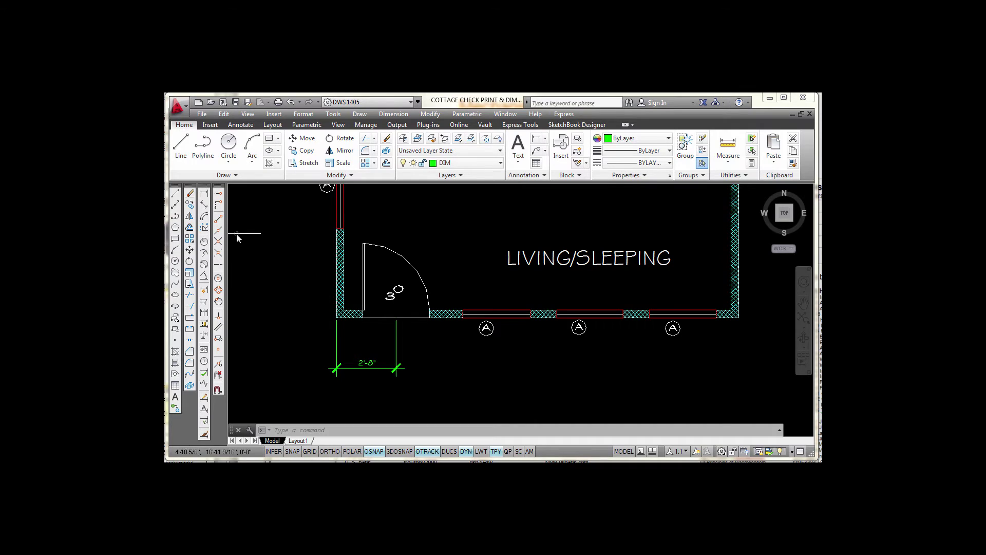
Continue the string with 4'-6", 4'-2", 4'-2" and 2'-6" dimensions to the right corner
left_click(204, 313)
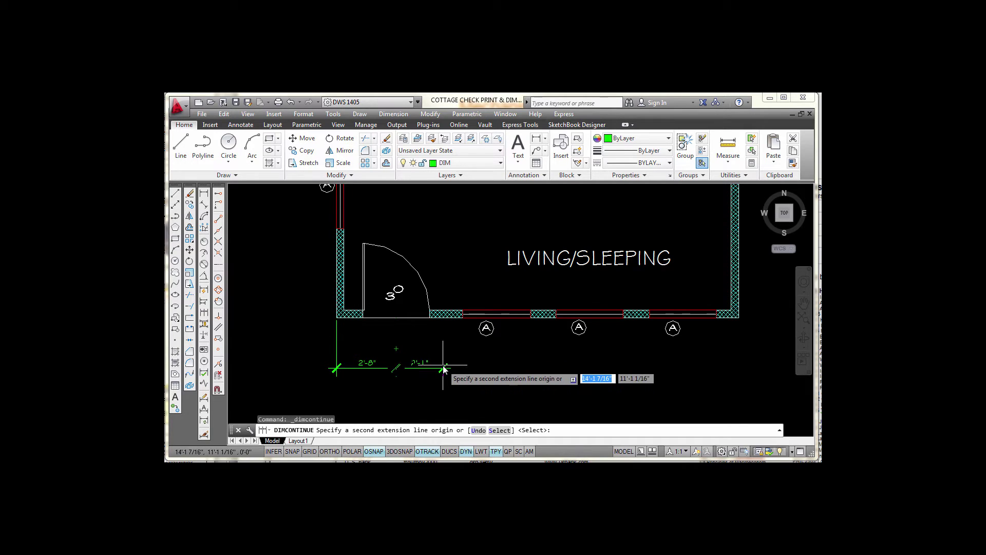
left_click(498, 319)
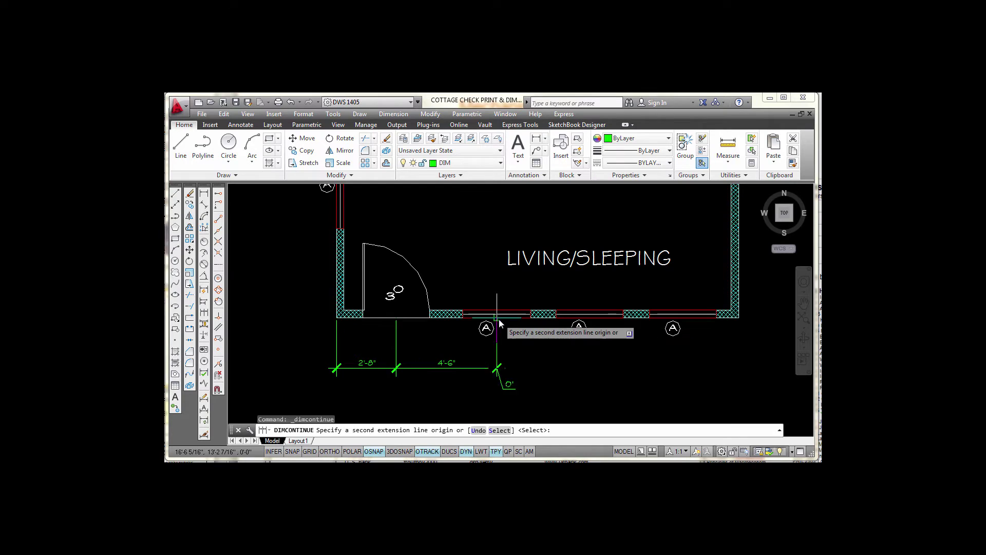
left_click(590, 319)
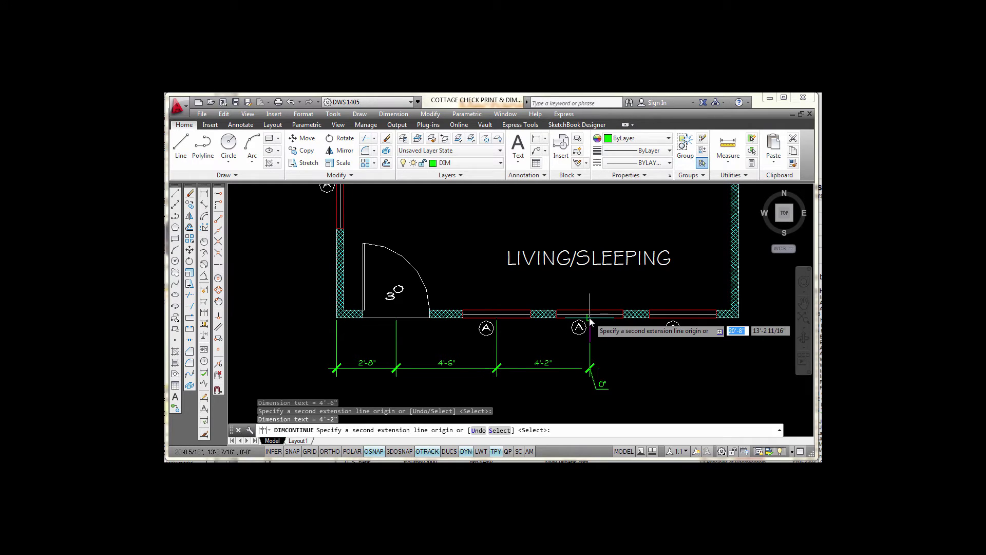
left_click(686, 322)
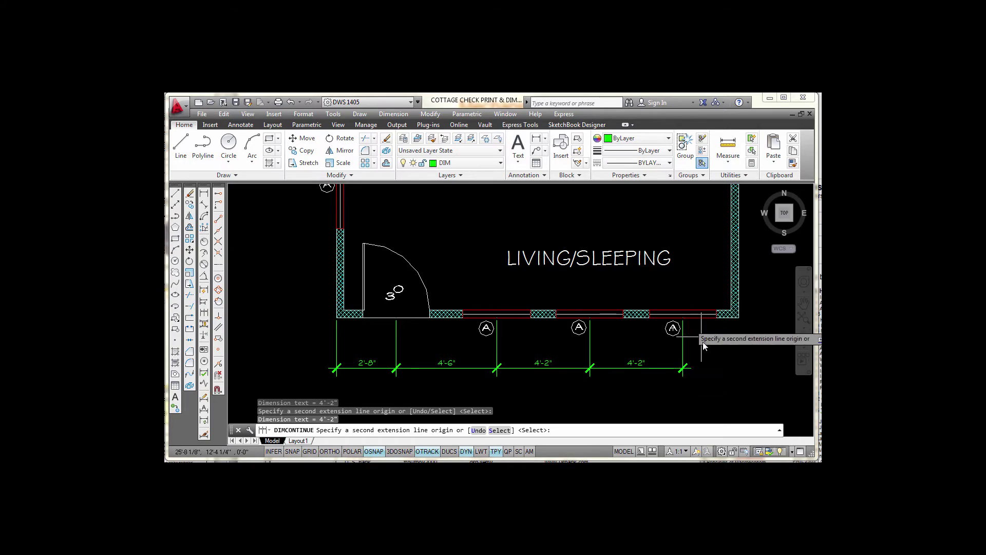
left_click(738, 320)
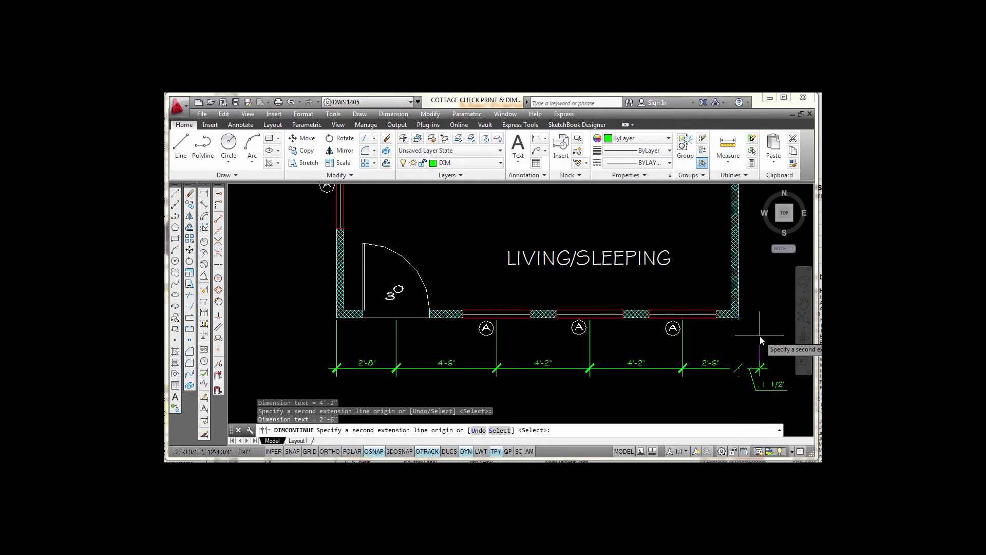
key("Escape")
middle_click_drag(615, 392, 612, 356)
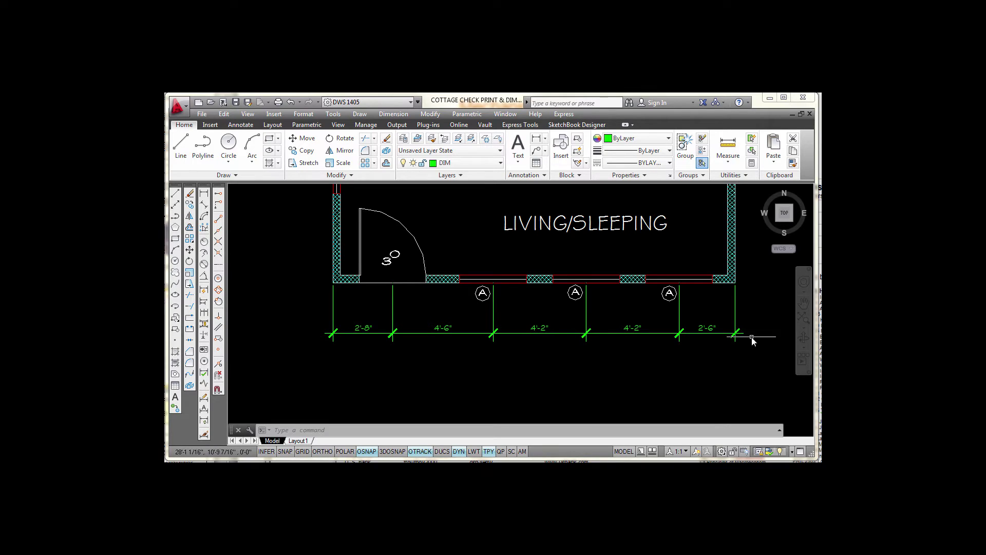
Place an overall 18' linear dimension across the bottom wall, below the chained string
left_click(204, 194)
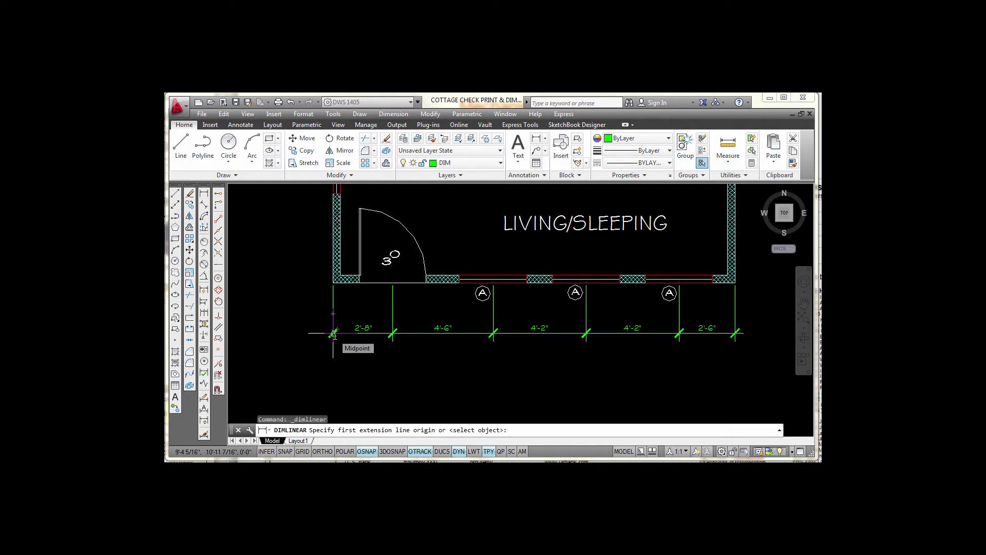
left_click(334, 333)
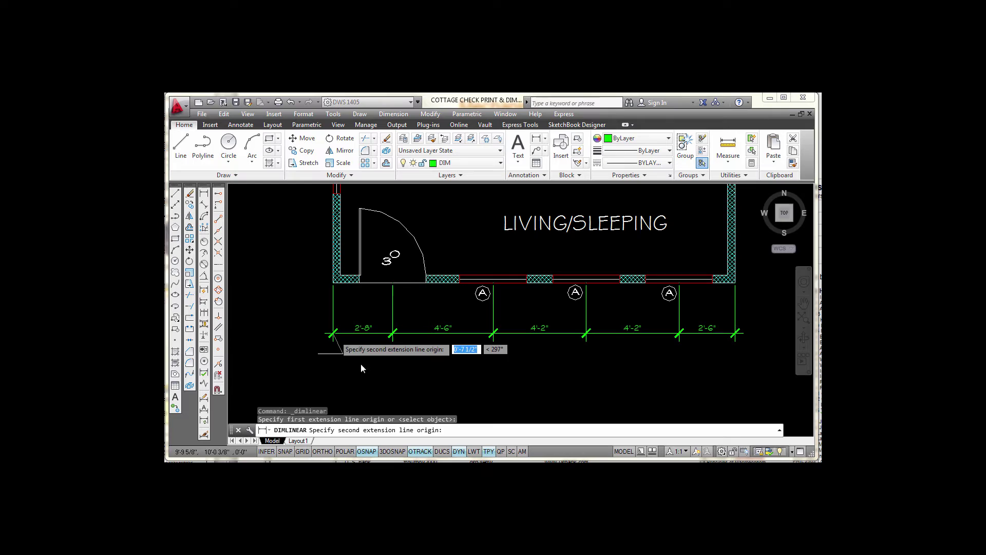
left_click(737, 342)
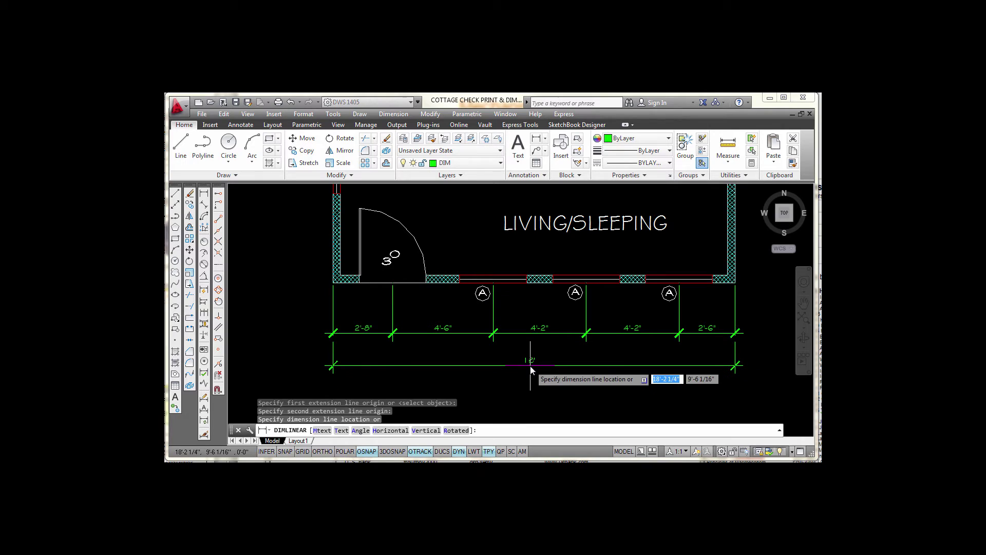
left_click(531, 367)
scroll(560, 360, "up", 2)
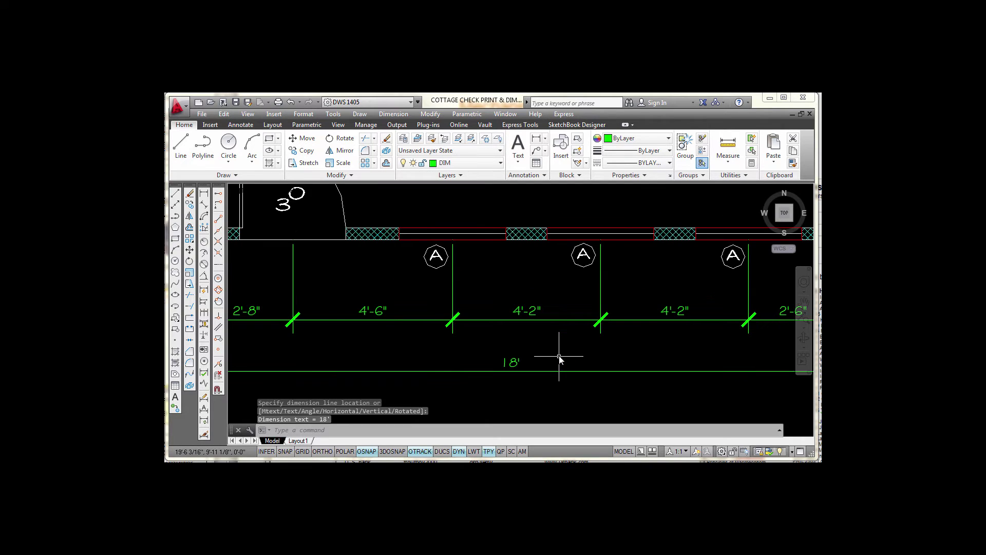
middle_click_drag(557, 352, 553, 339)
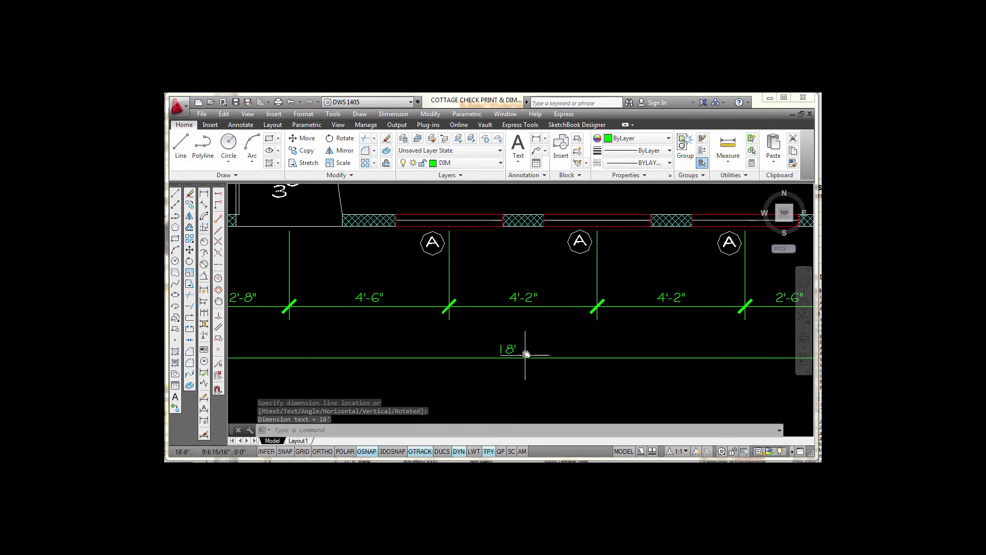
left_click(503, 343)
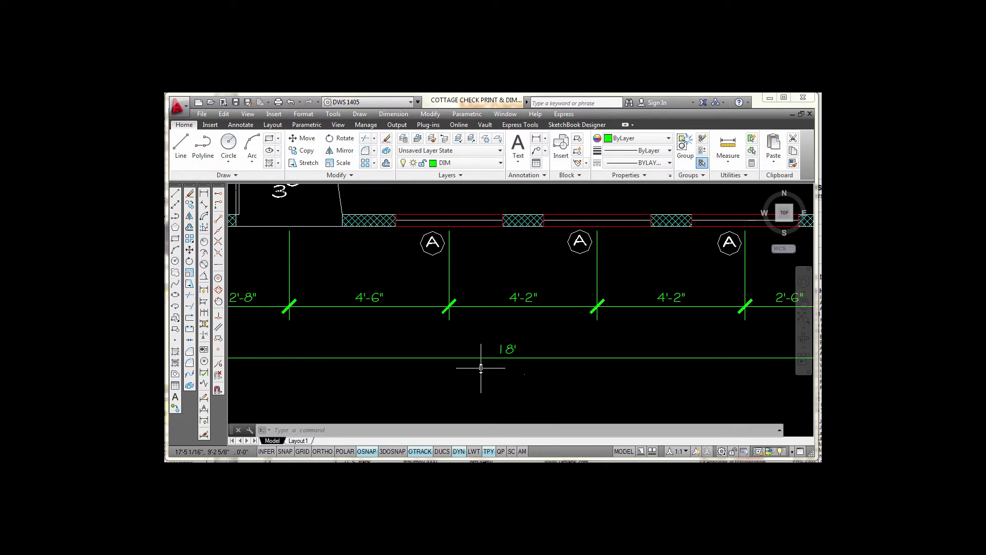
Set DIMZIN to 7 and update the overall dimension so it reads 18'-0"
type("m")
key("Return")
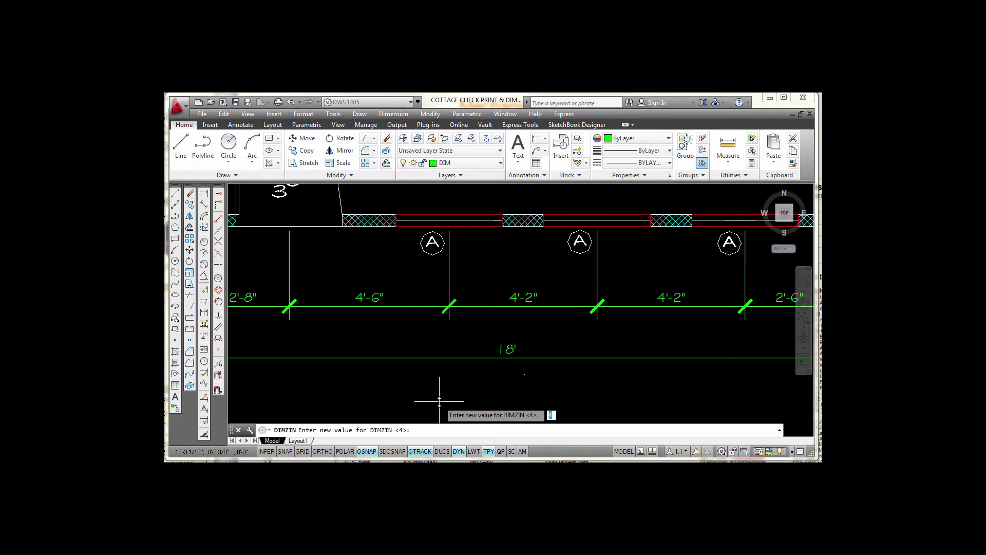
key("Return")
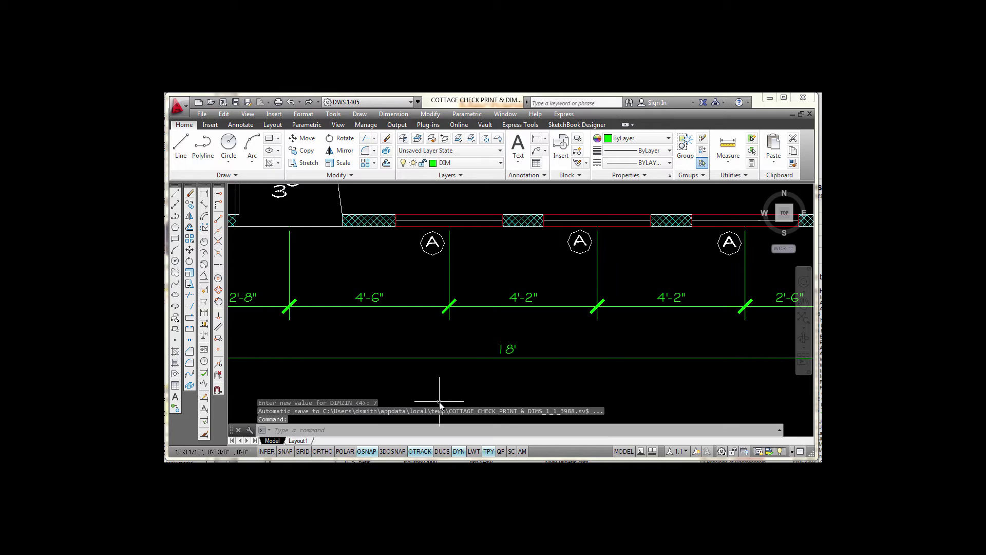
left_click(204, 421)
left_click(506, 349)
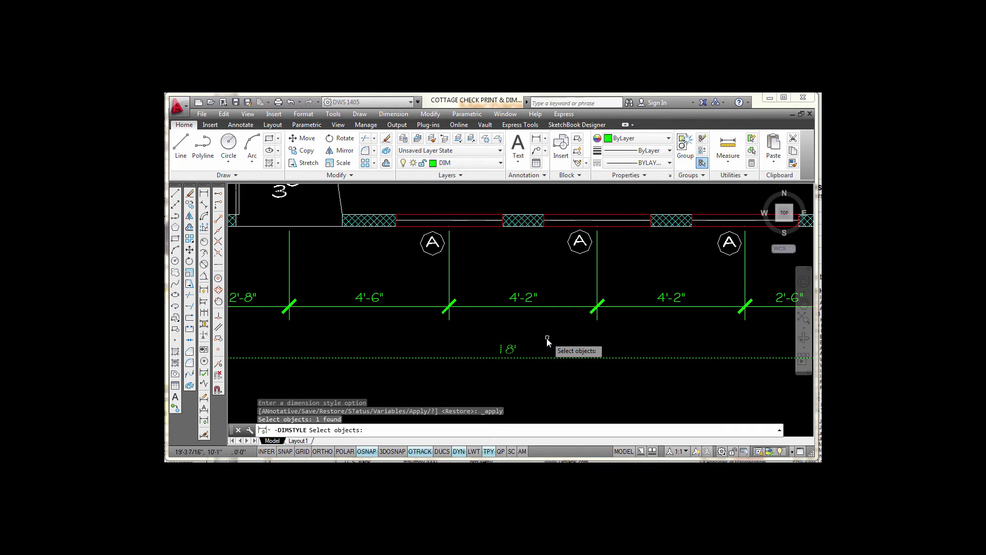
key("Return")
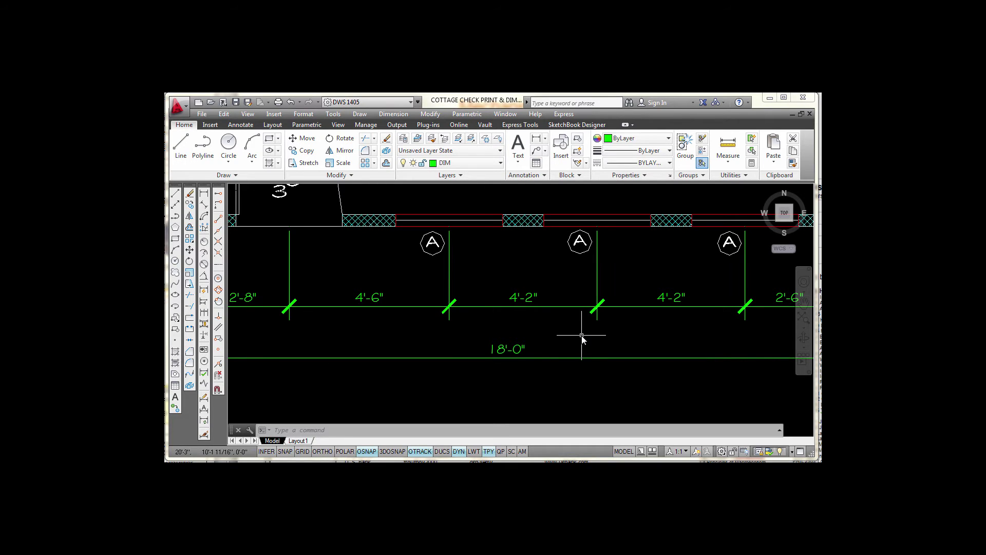
scroll(581, 336, "down", 2)
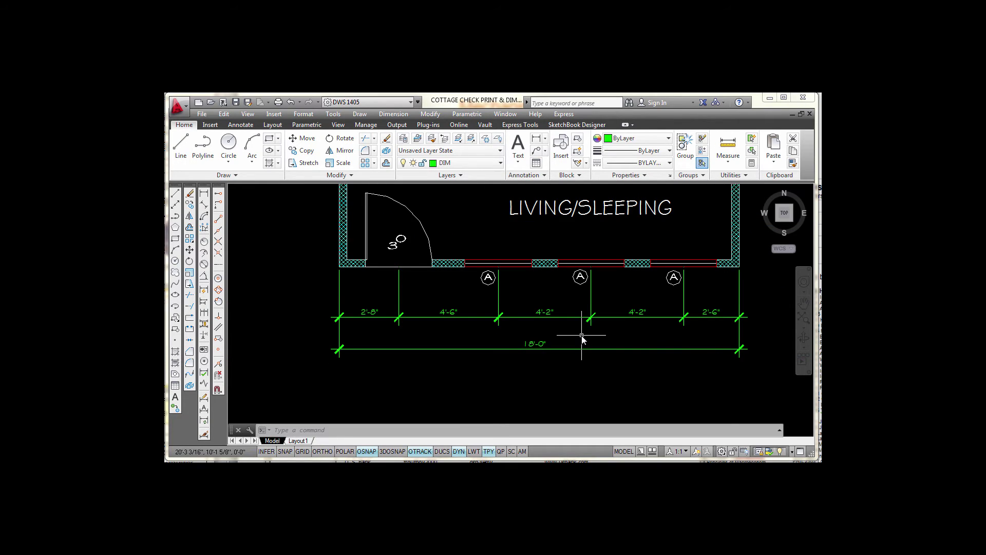
Dimension the left wall 5'-6" from the bottom-left corner up to the window edge
middle_click_drag(581, 336, 550, 378)
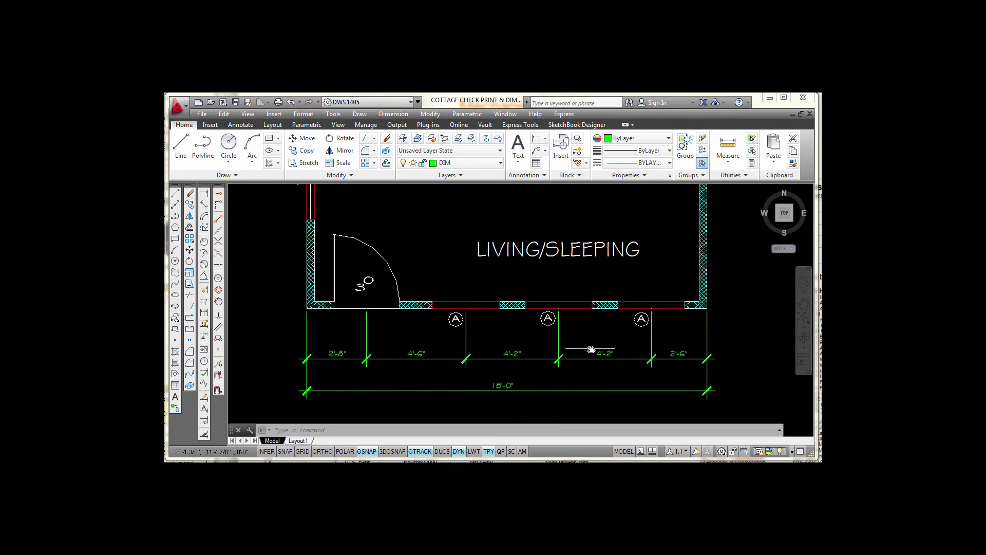
scroll(534, 304, "down", 2)
middle_click_drag(509, 246, 555, 334)
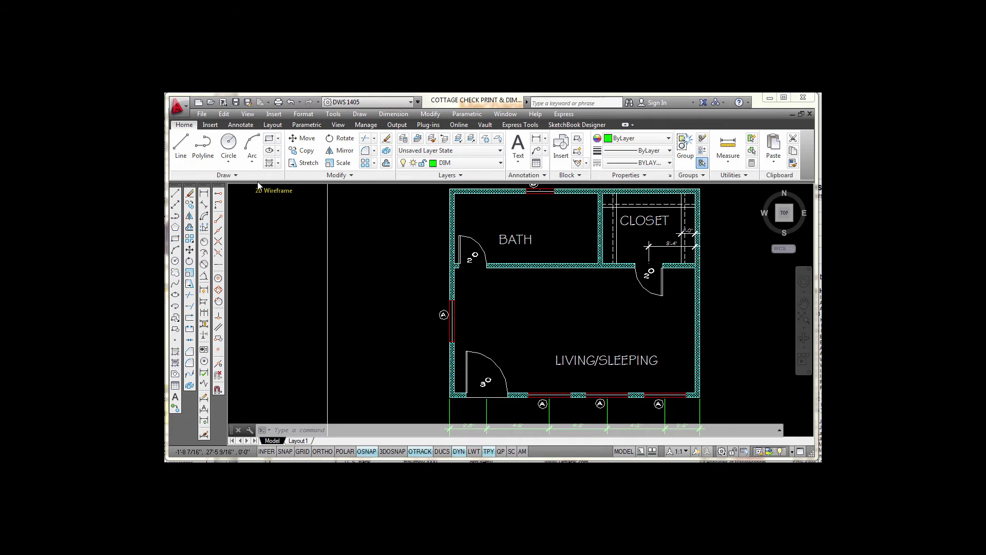
left_click(203, 195)
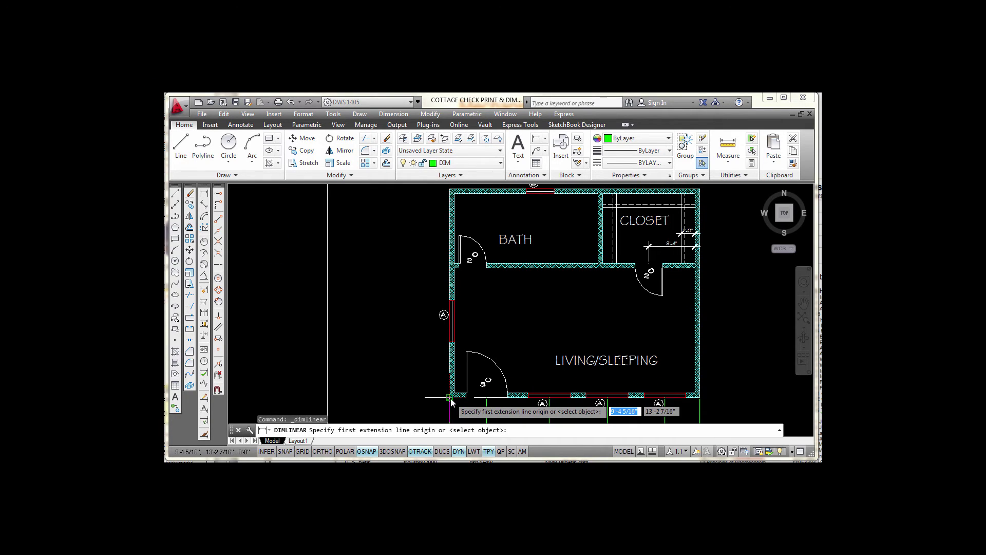
left_click(451, 402)
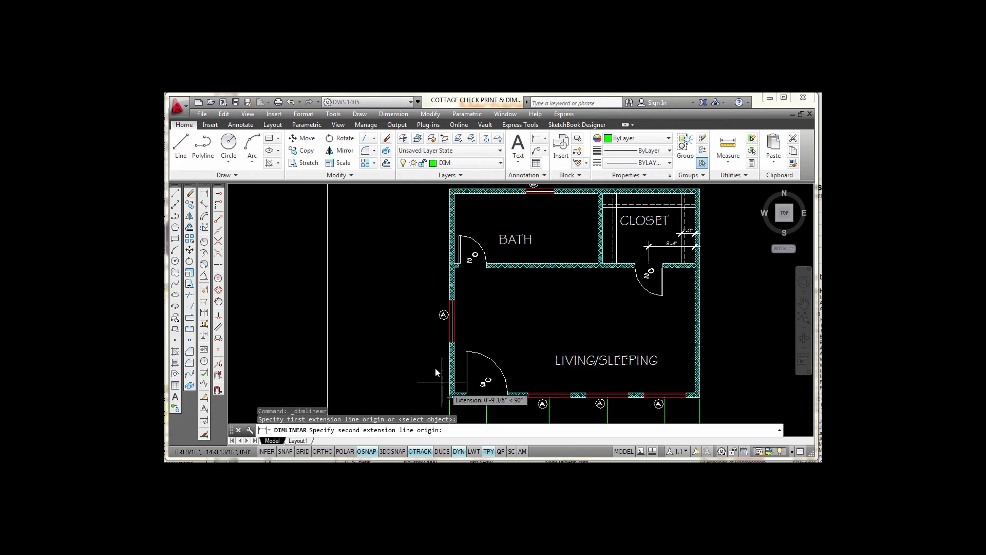
left_click(449, 321)
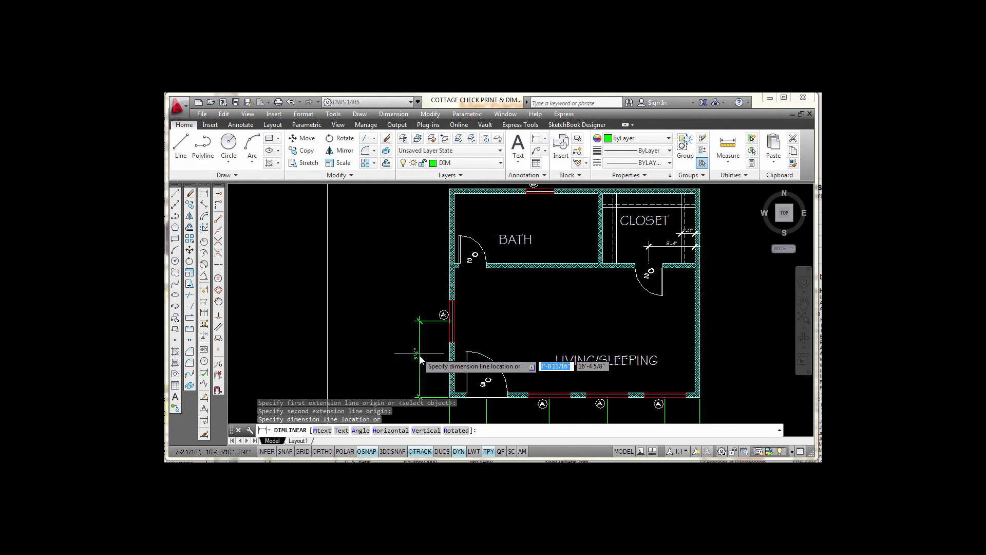
middle_click_drag(420, 358, 418, 321)
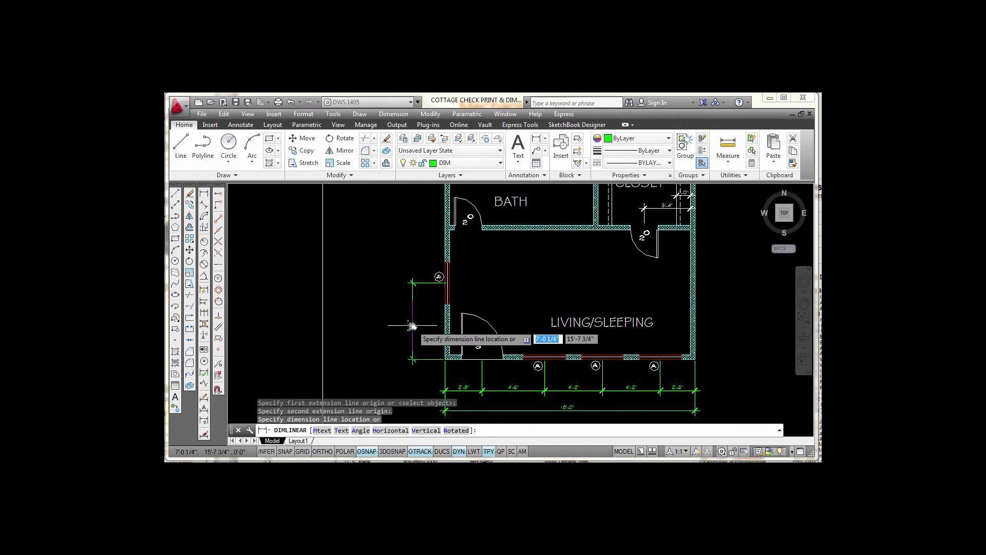
left_click(411, 326)
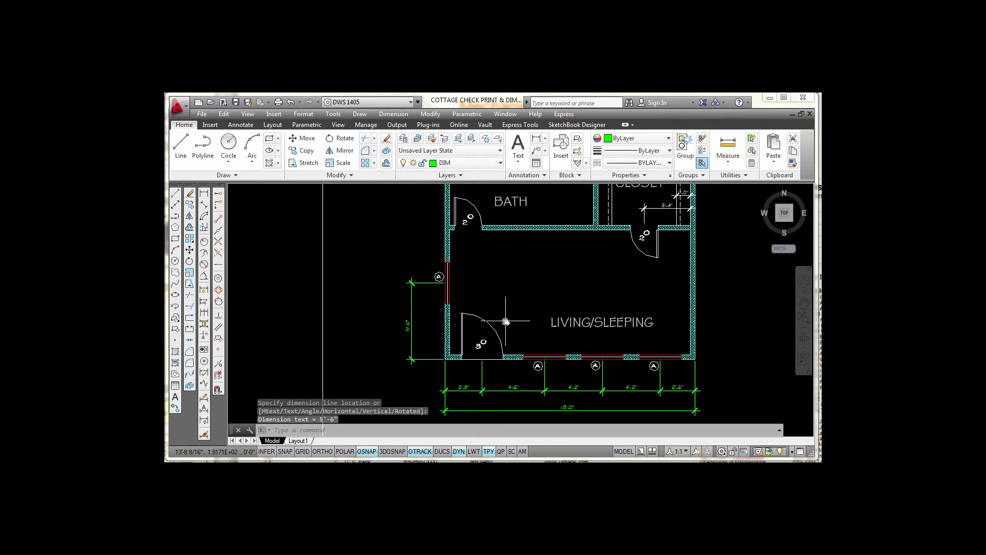
scroll(523, 308, "down", 2)
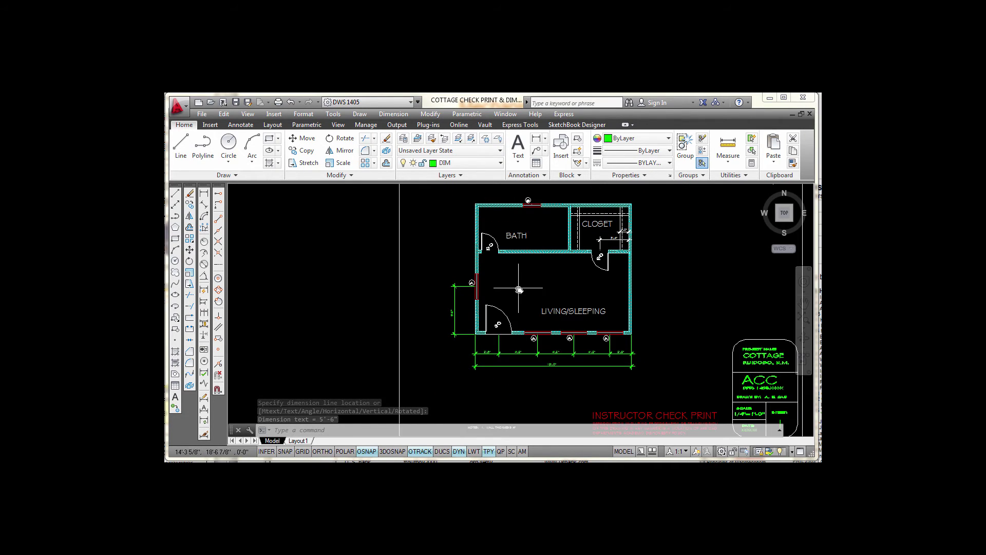
middle_click_drag(525, 320, 525, 331)
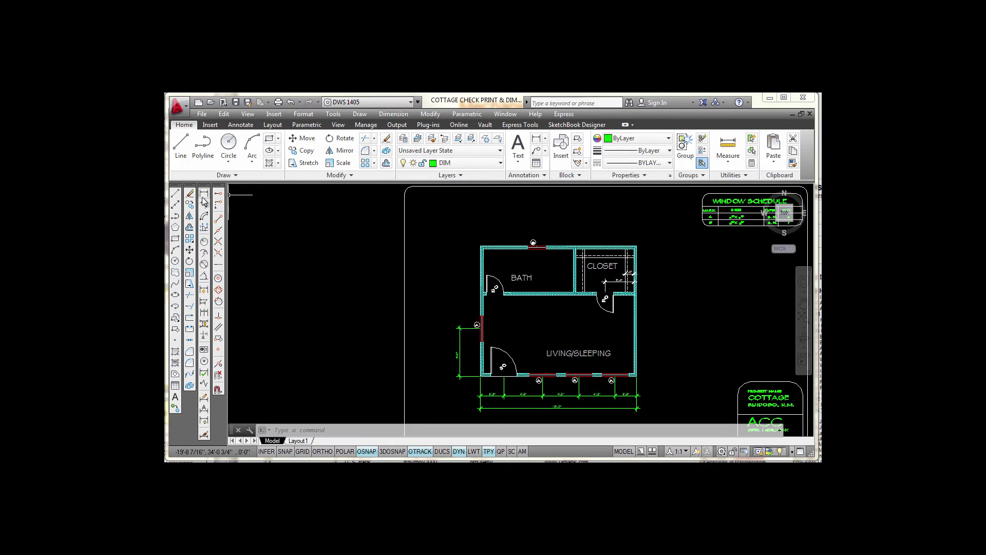
Continue the left-wall chain with a 9'-6" dimension to the top-left corner
left_click(203, 315)
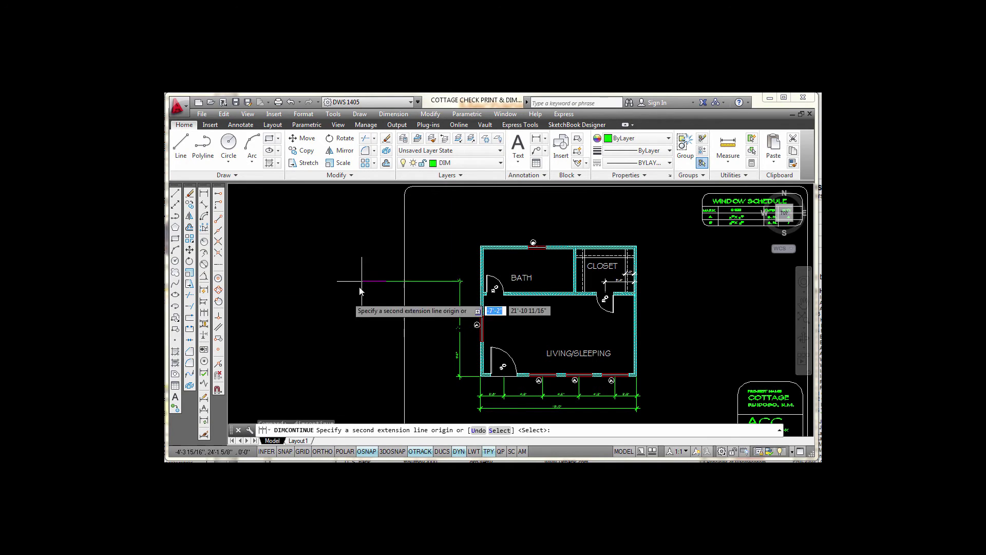
left_click(480, 246)
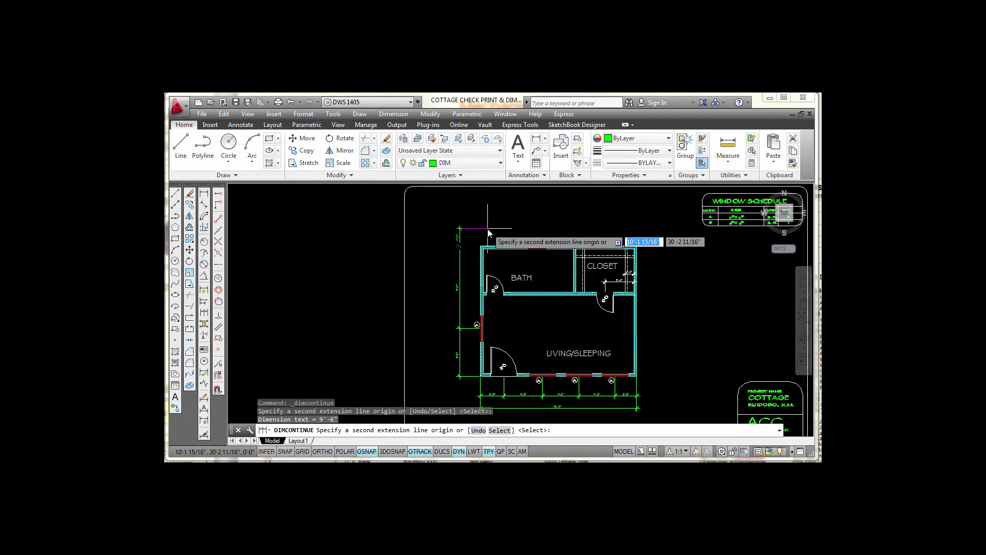
key("Return")
scroll(476, 296, "up", 2)
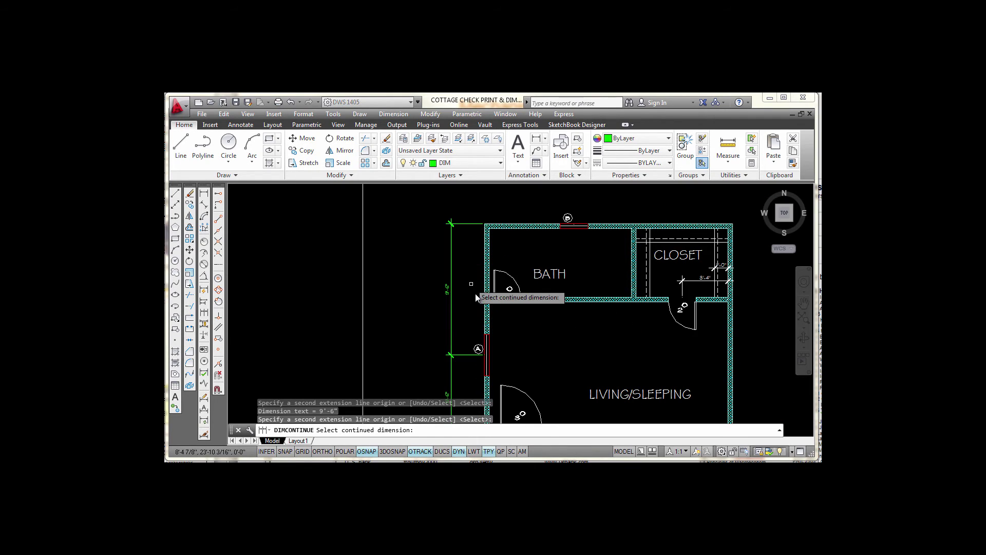
middle_click_drag(466, 320, 518, 300)
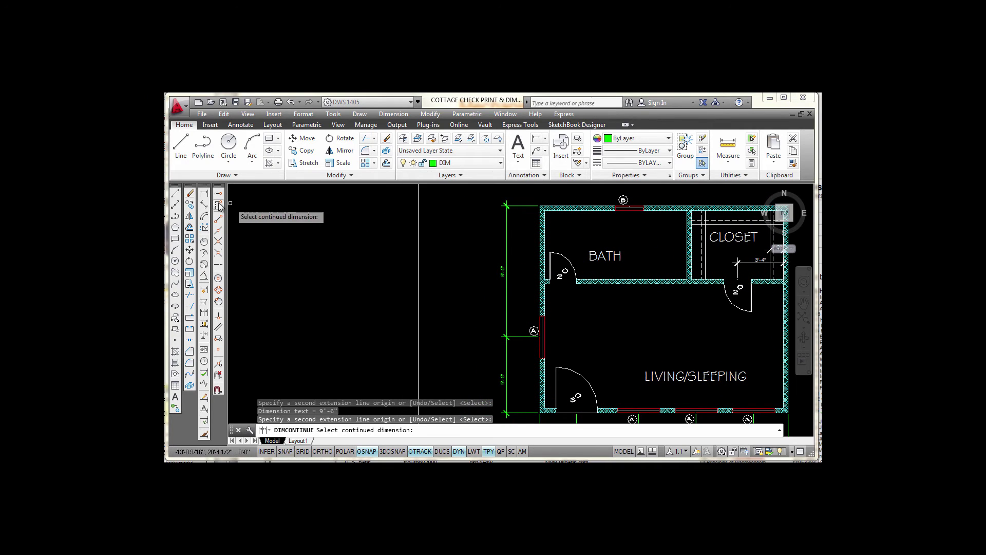
Add an overall 15'-0" dimension from bottom-left to top-left corner, outside the chain
left_click(204, 193)
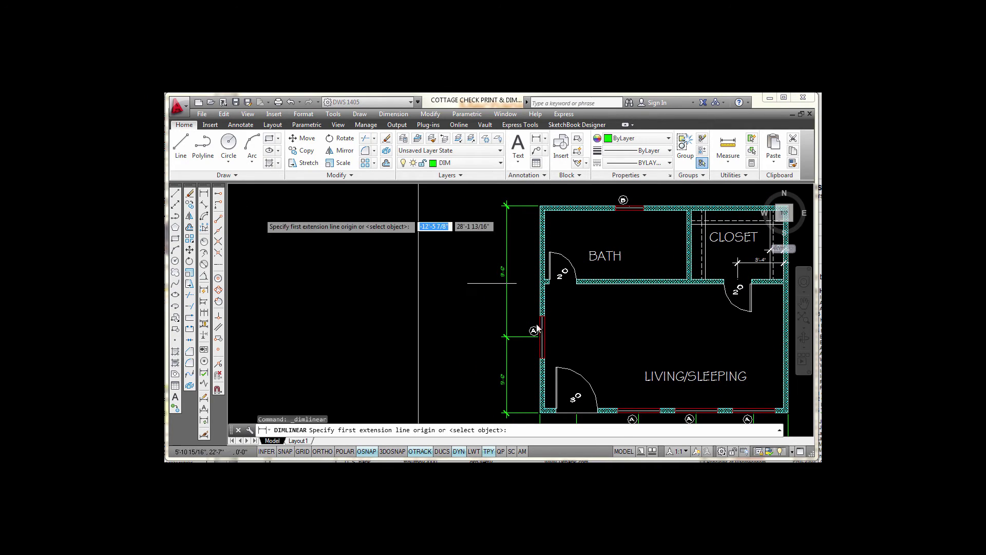
left_click(506, 413)
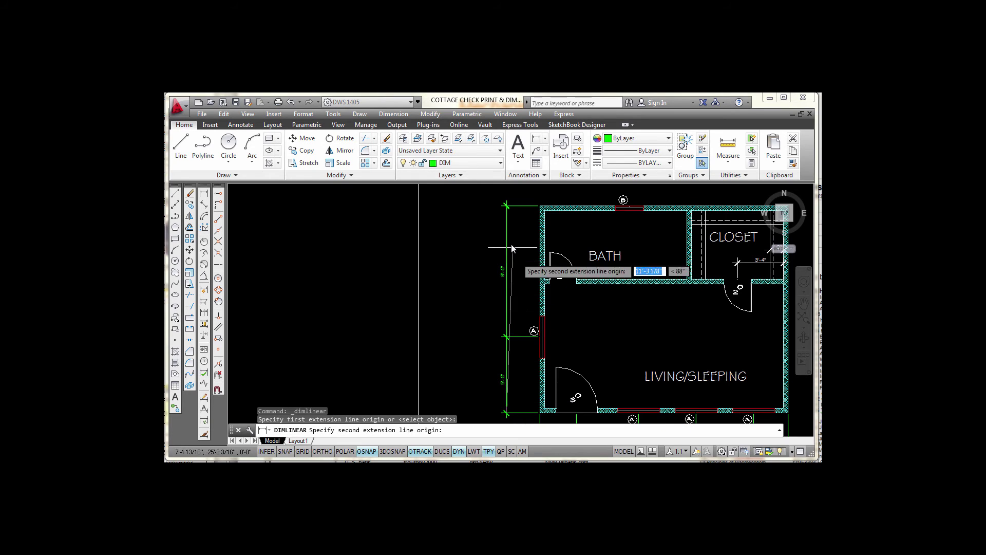
left_click(507, 206)
scroll(492, 294, "down", 2)
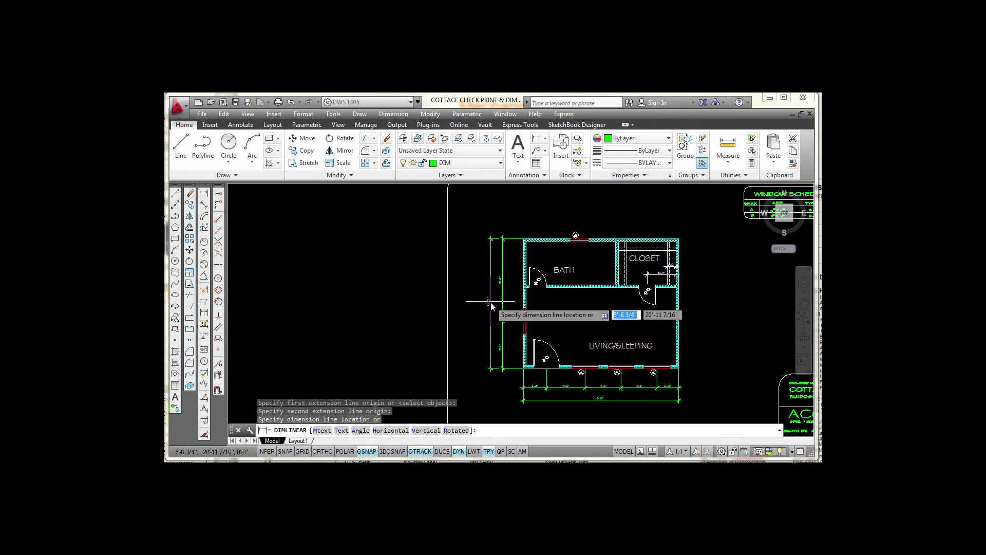
left_click(491, 302)
mouse_move(603, 271)
middle_mouse_down()
mouse_move(565, 295)
mouse_move(566, 267)
middle_mouse_up()
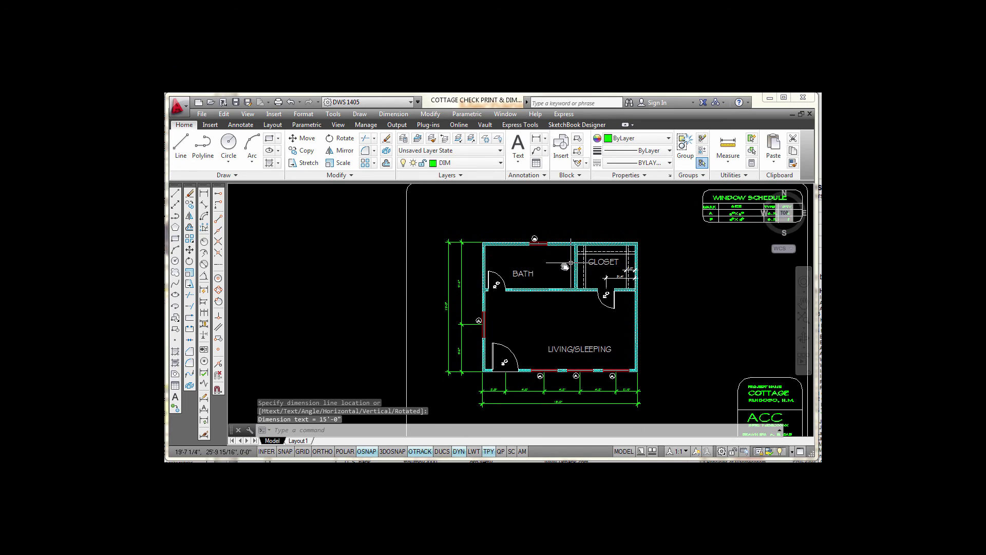
scroll(570, 263, "up", 1)
scroll(554, 273, "up", 1)
middle_click_drag(554, 274, 544, 361)
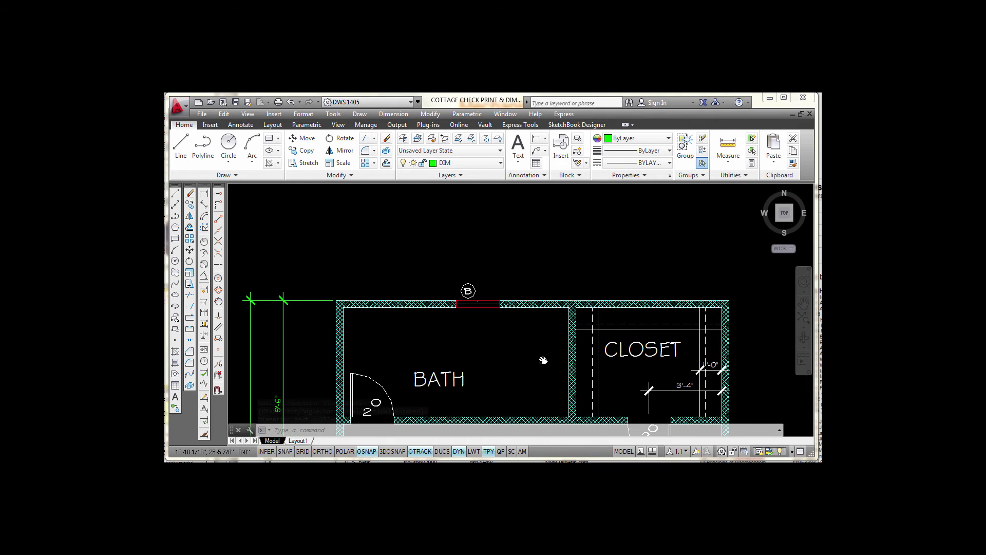
Dimension the top wall with a chained 6'-6", 4'-2", 7'-4" string
left_click(204, 195)
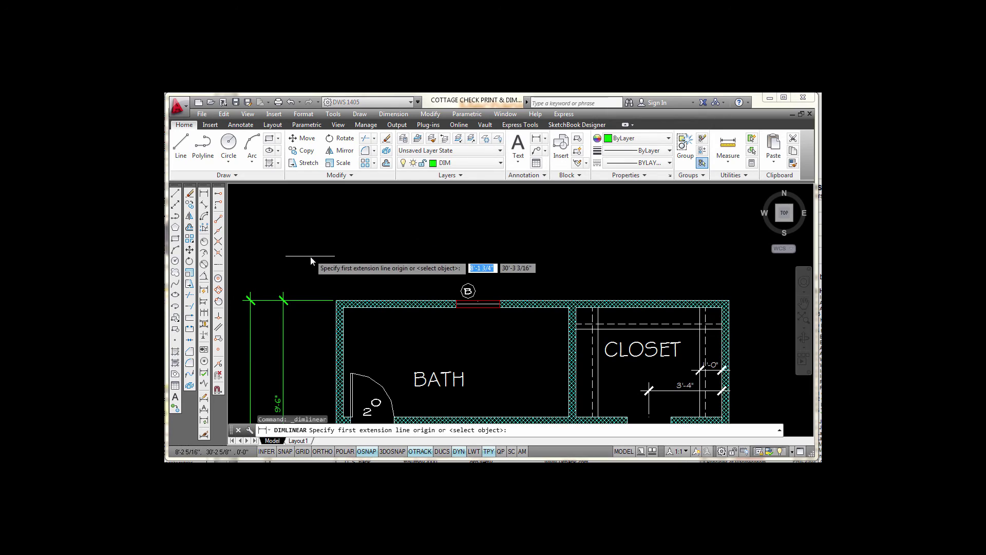
left_click(337, 302)
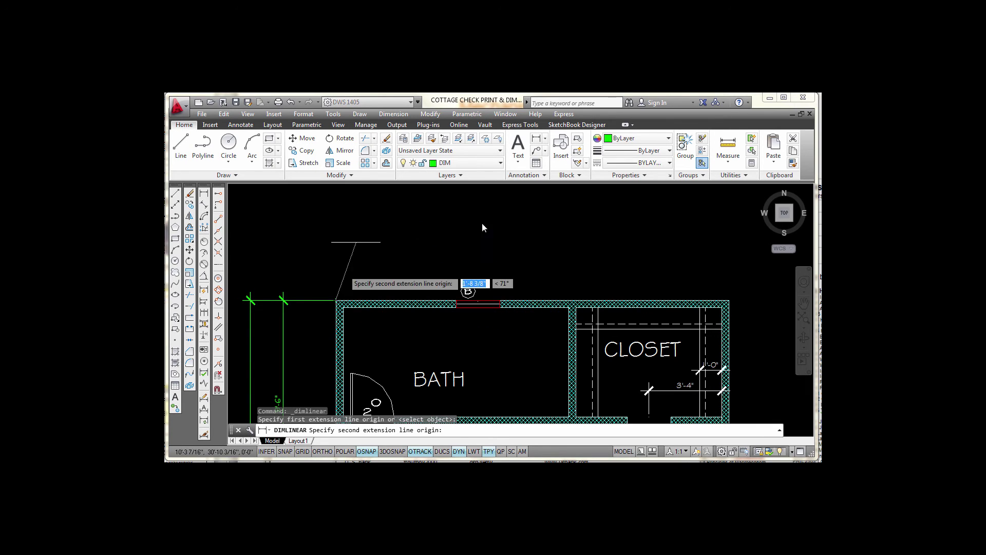
left_click(479, 303)
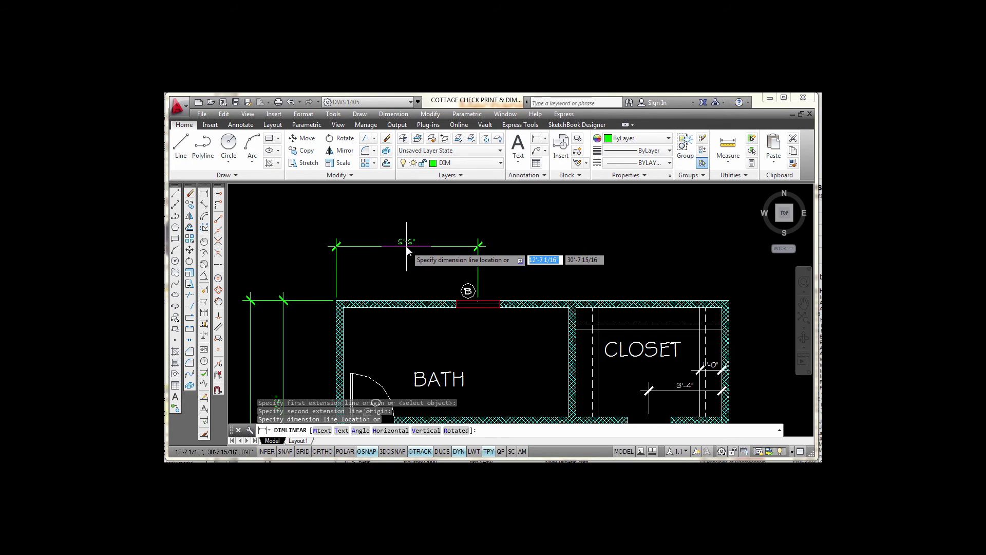
left_click(407, 247)
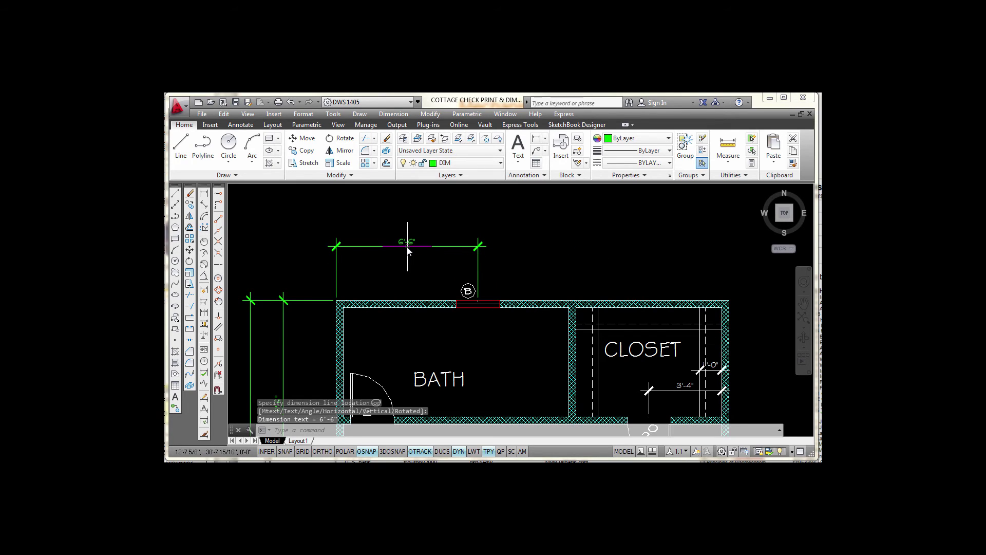
left_click(204, 312)
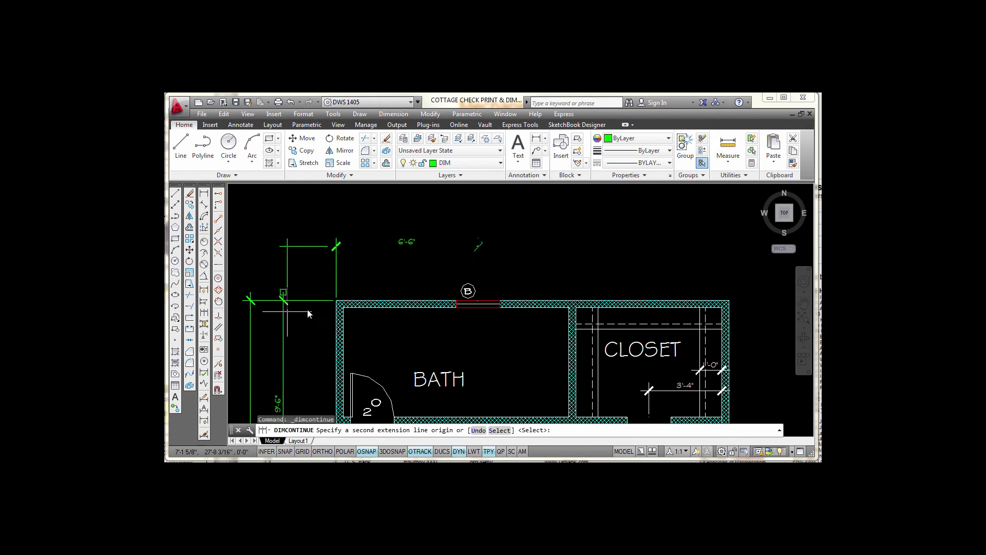
left_click(572, 313)
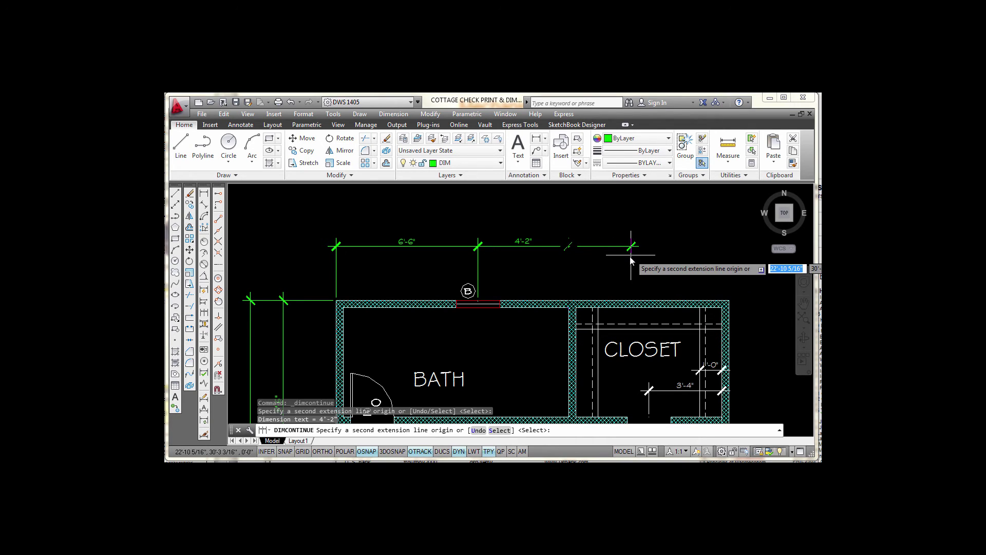
left_click(728, 301)
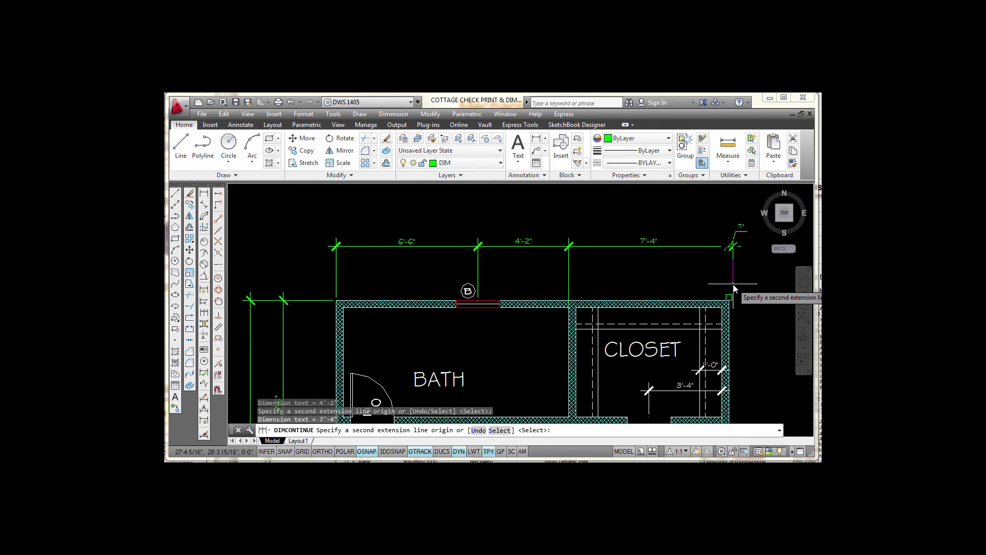
key("Escape")
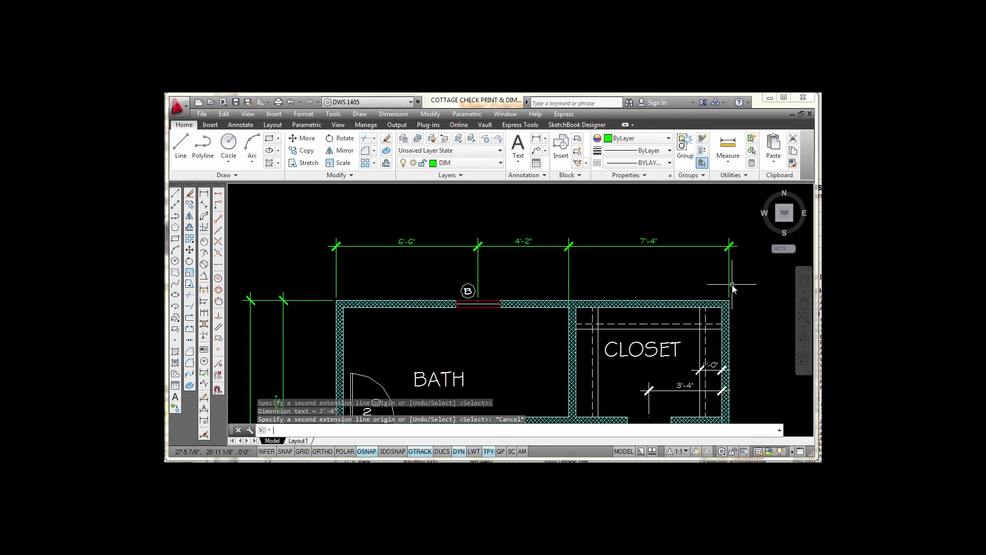
Add an 18'-0" overall dimension above the top-wall chain
left_click(204, 193)
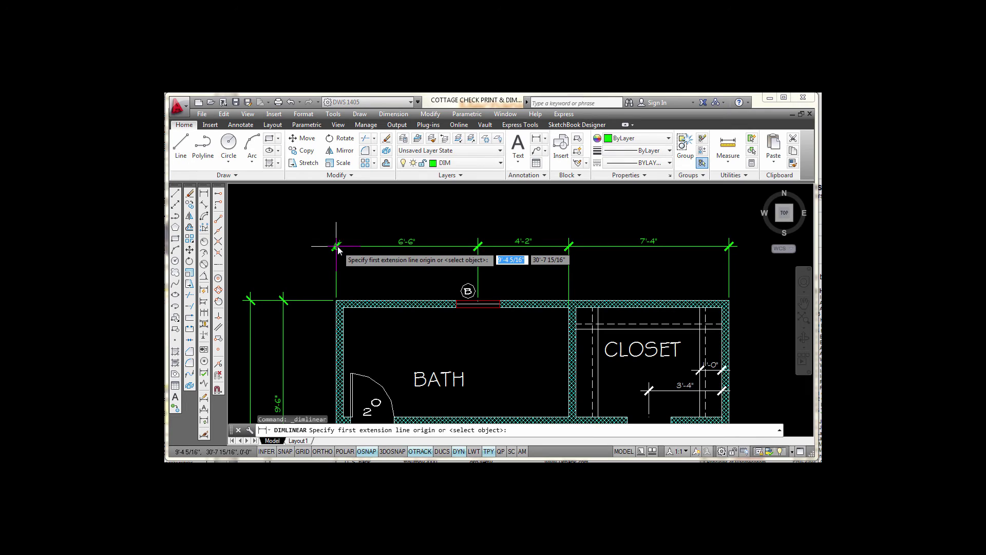
left_click(335, 246)
left_click(729, 246)
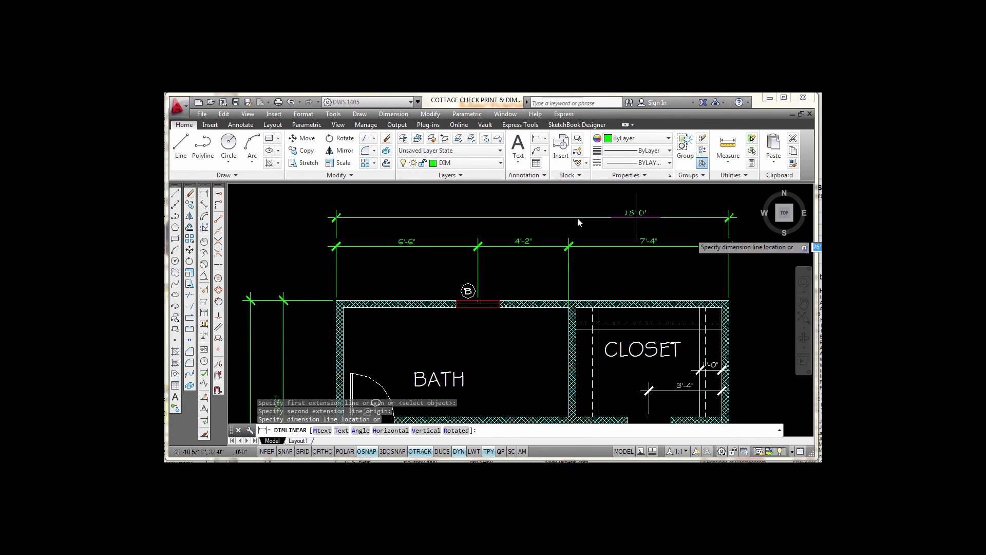
middle_click_drag(556, 217, 559, 241)
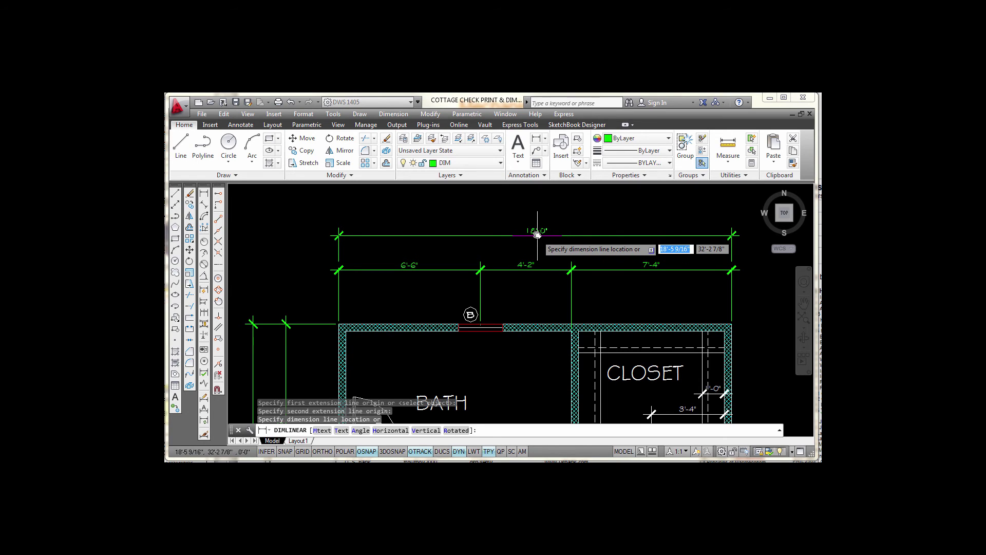
left_click(537, 234)
scroll(637, 287, "down", 3)
middle_click_drag(638, 288, 586, 253)
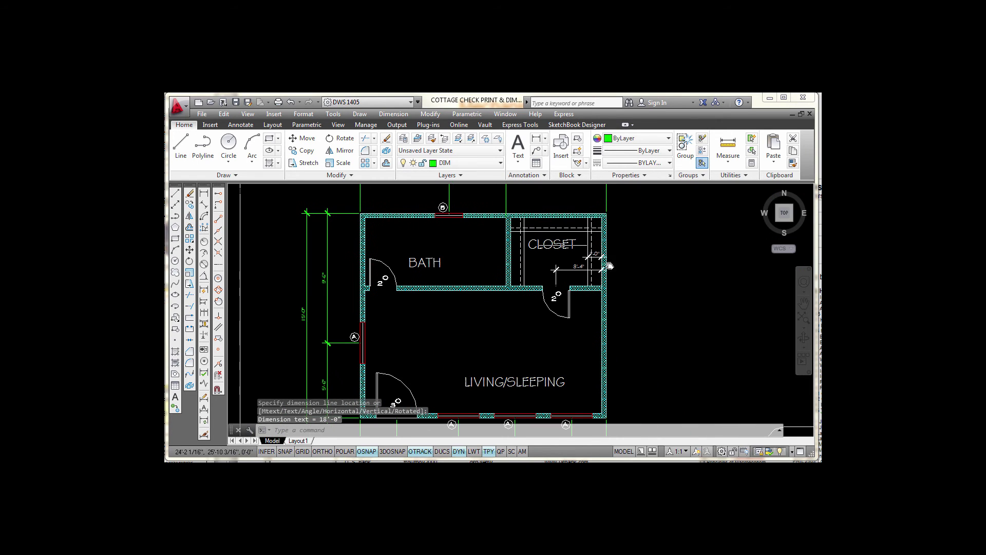
Dimension the right wall with chained 9'-8" and 5'-4" dimensions
mouse_move(633, 289)
middle_mouse_down()
mouse_move(629, 280)
mouse_move(630, 288)
middle_mouse_up()
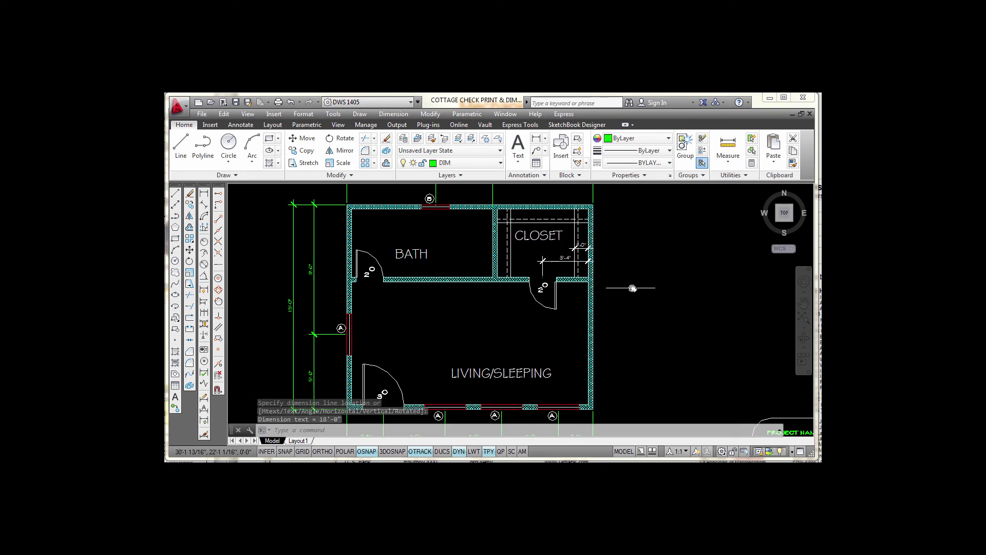
left_click(203, 193)
left_click(594, 409)
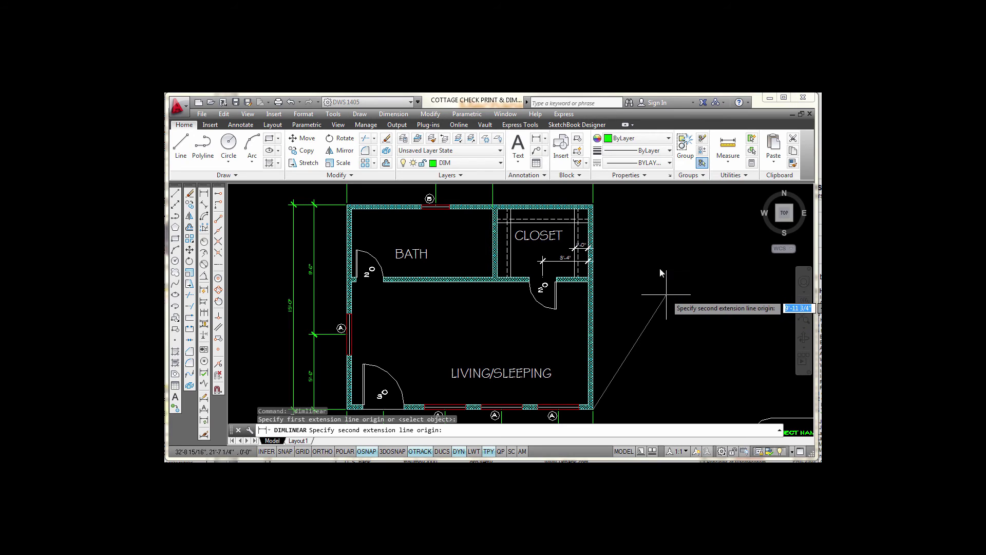
scroll(588, 280, "up", 2)
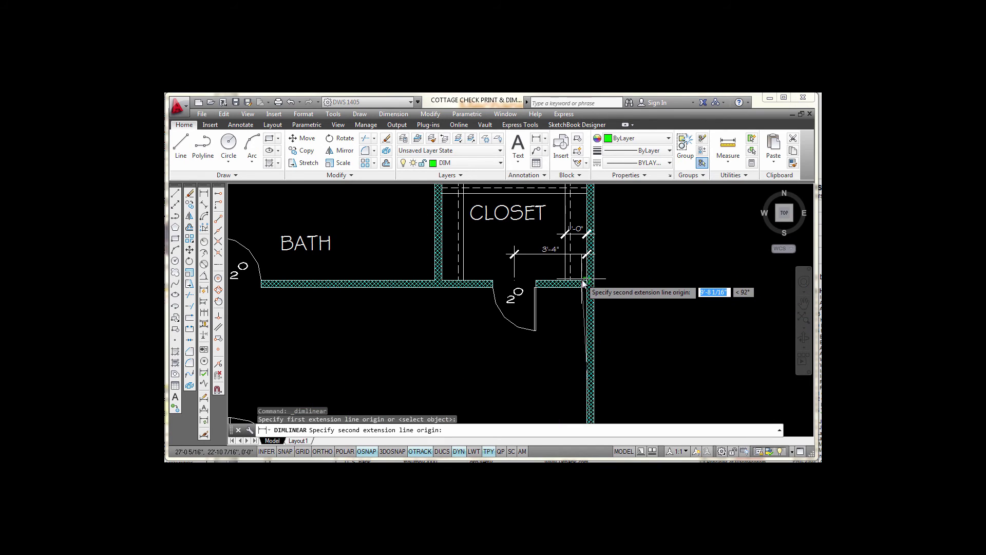
left_click(587, 282)
middle_click_drag(653, 338, 655, 249)
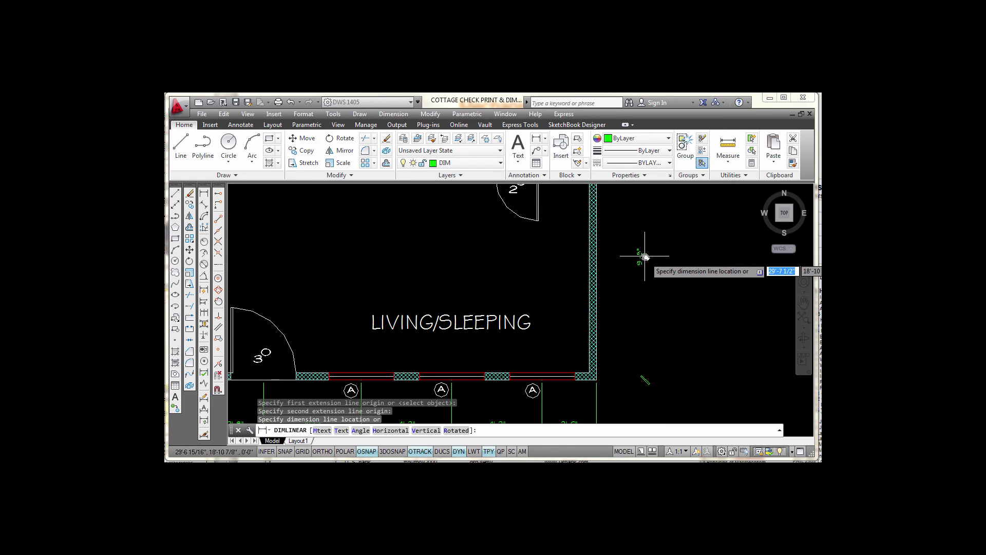
mouse_move(654, 258)
middle_mouse_down()
mouse_move(651, 235)
mouse_move(641, 252)
mouse_move(673, 356)
mouse_move(671, 385)
middle_mouse_up()
left_click(641, 251)
scroll(673, 243, "down", 3)
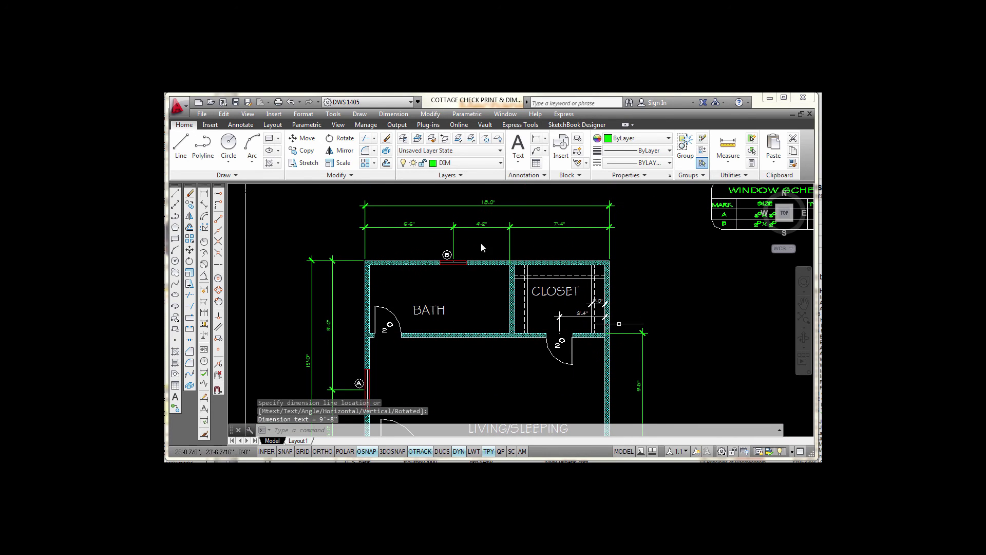
left_click(204, 312)
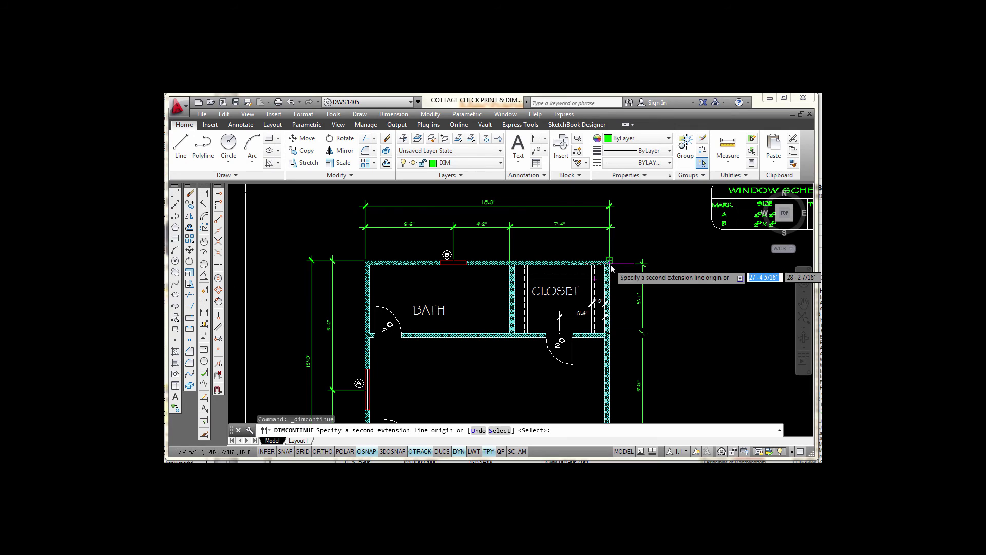
left_click(609, 333)
key("Escape")
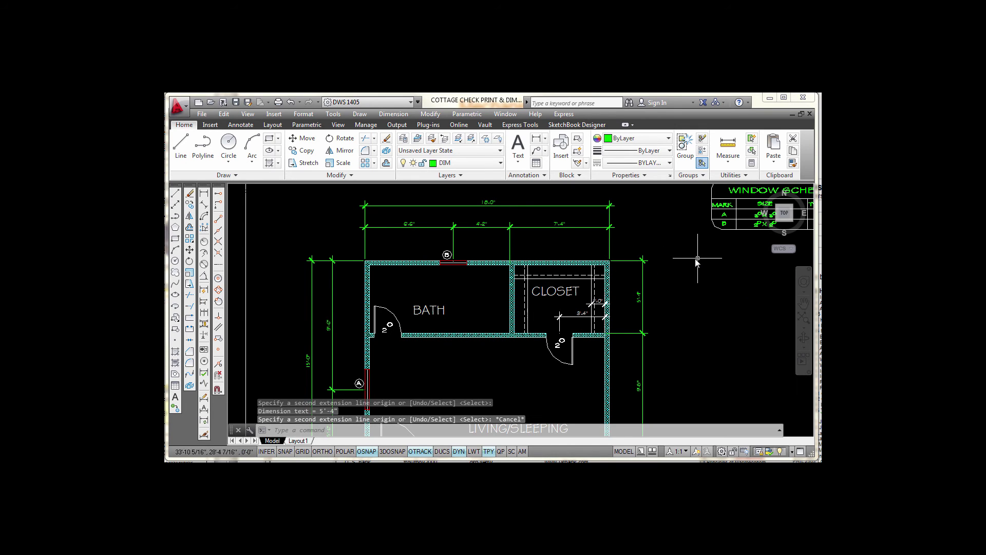
Add an overall 15'-0" dimension outside the right-wall chain
scroll(706, 307, "down", 2)
middle_click_drag(700, 293, 683, 271)
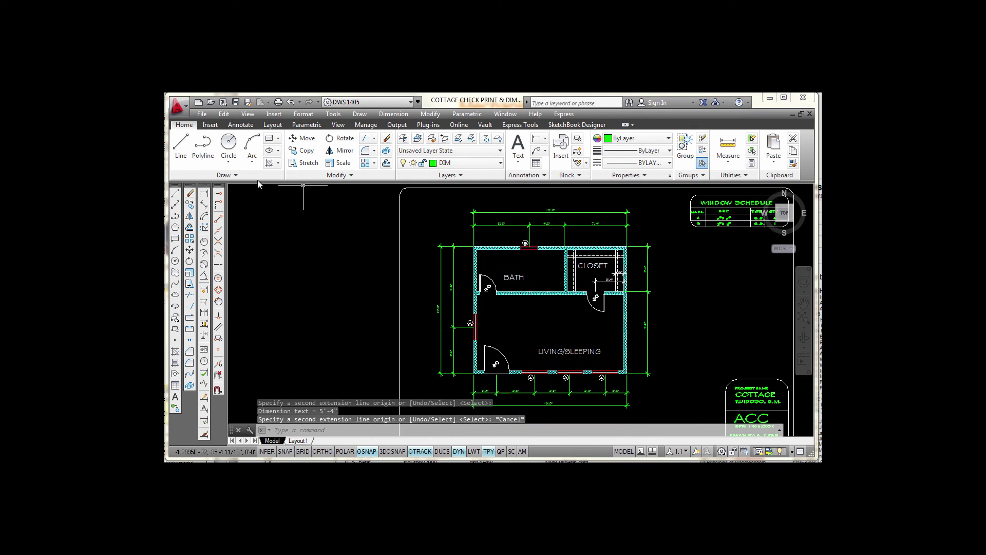
left_click(204, 196)
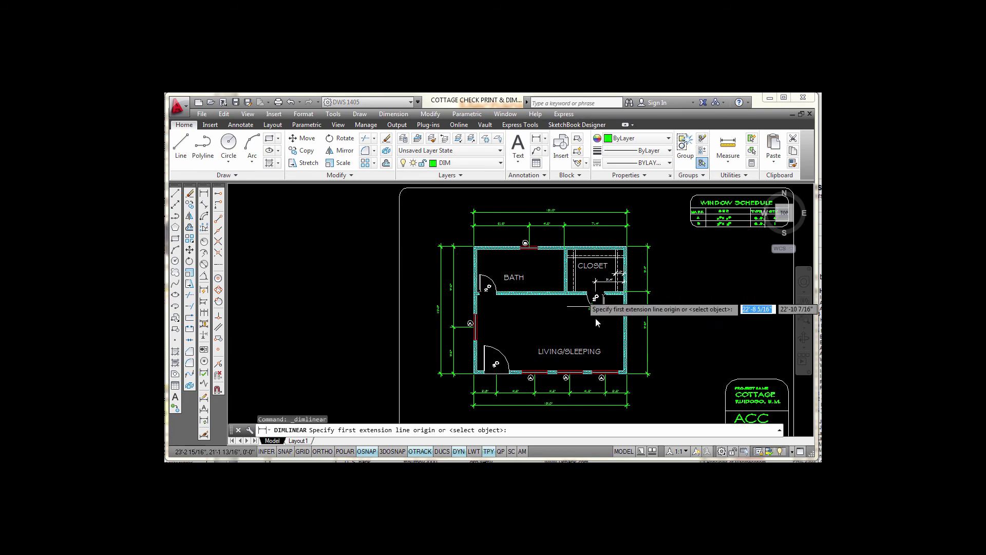
scroll(659, 374, "up", 2)
left_click(648, 378)
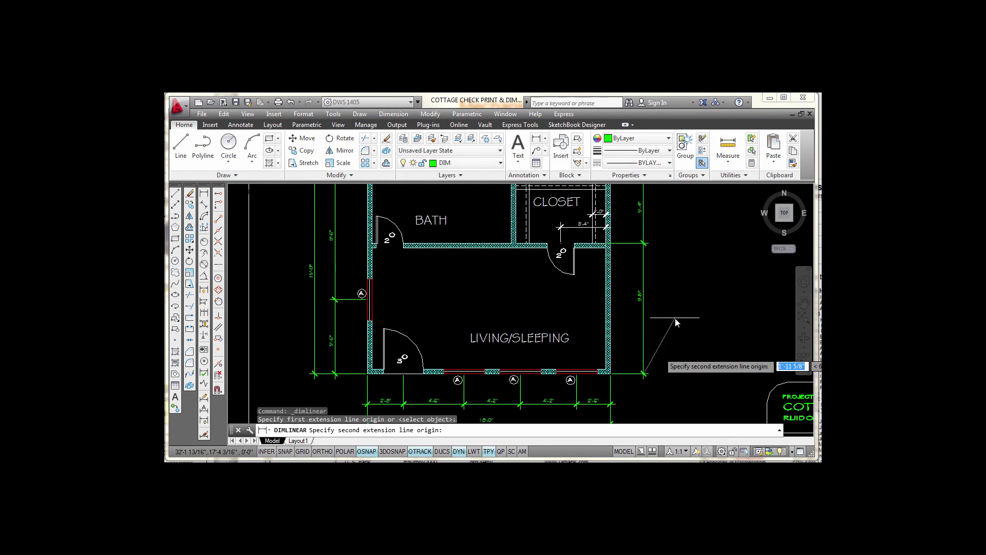
middle_click_drag(690, 263, 678, 370)
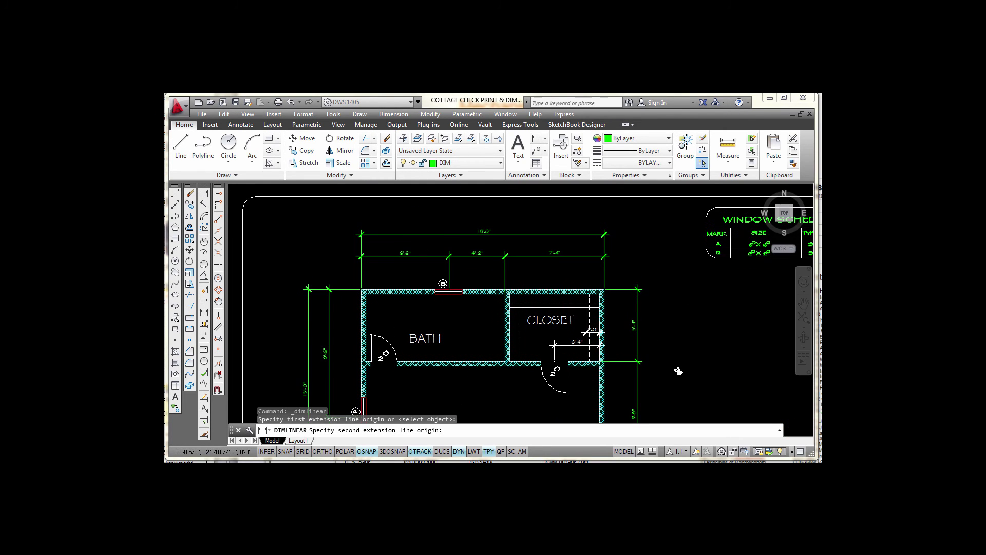
left_click(637, 289)
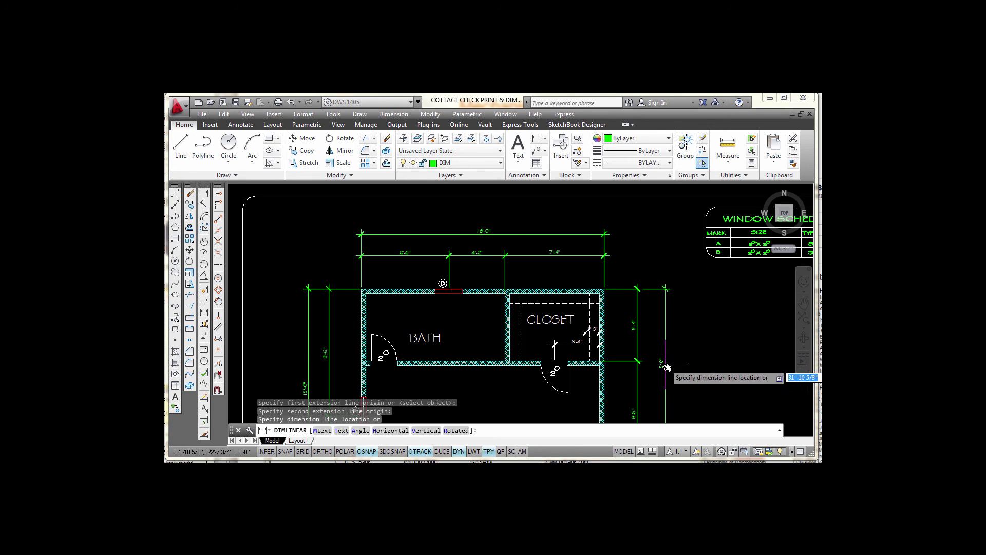
middle_click_drag(661, 399, 652, 308)
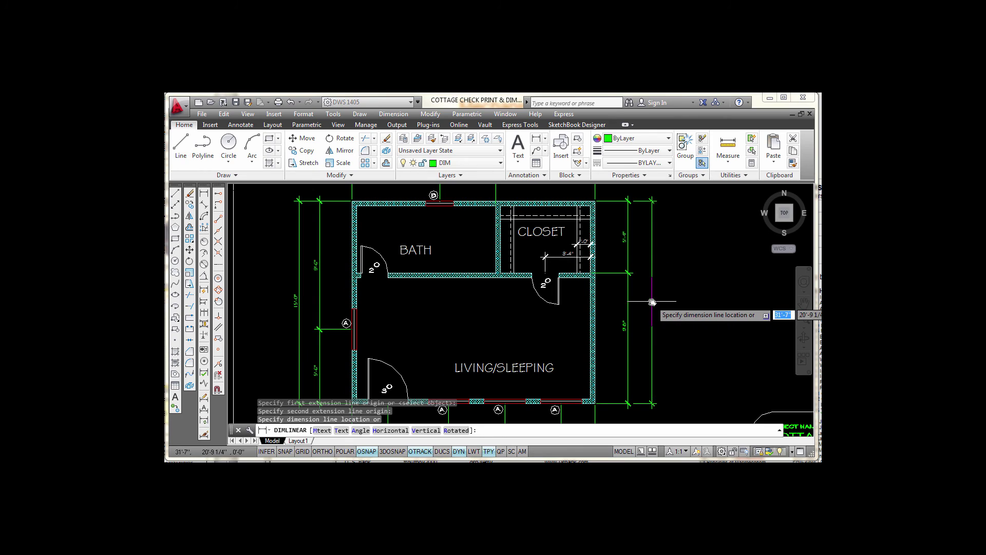
left_click(652, 302)
scroll(701, 302, "down", 3)
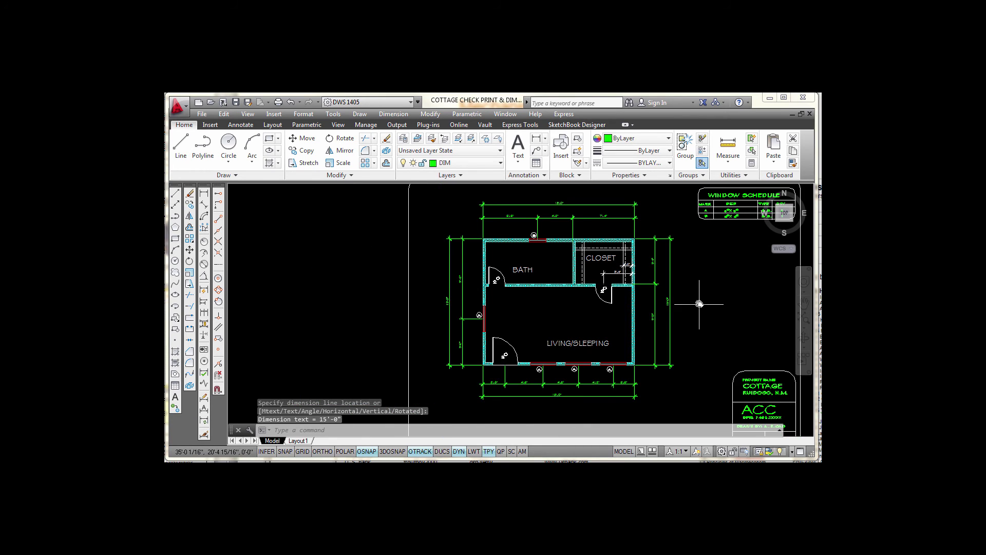
Erase the old white 3'-4" closet dimension
scroll(687, 293, "up", 3)
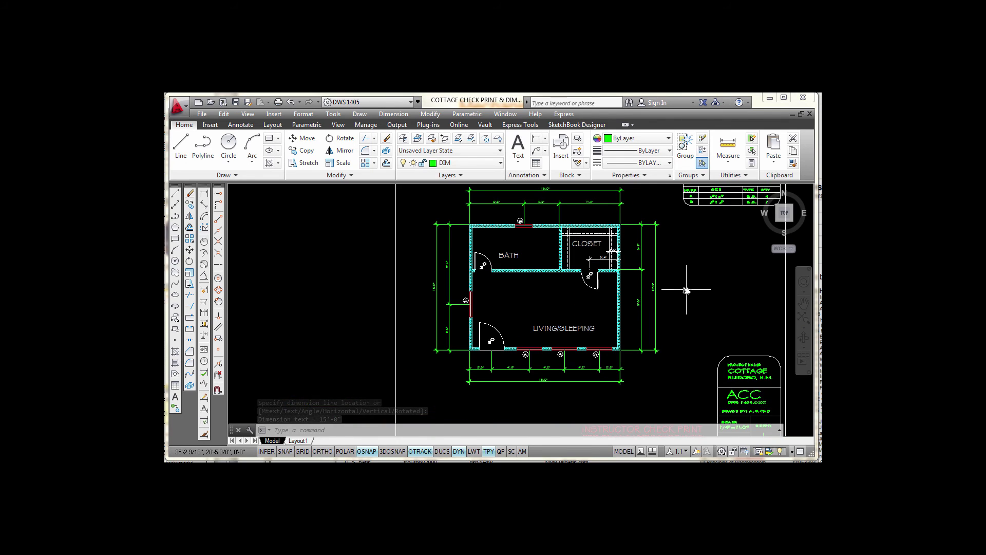
scroll(687, 289, "up", 2)
scroll(563, 224, "up", 4)
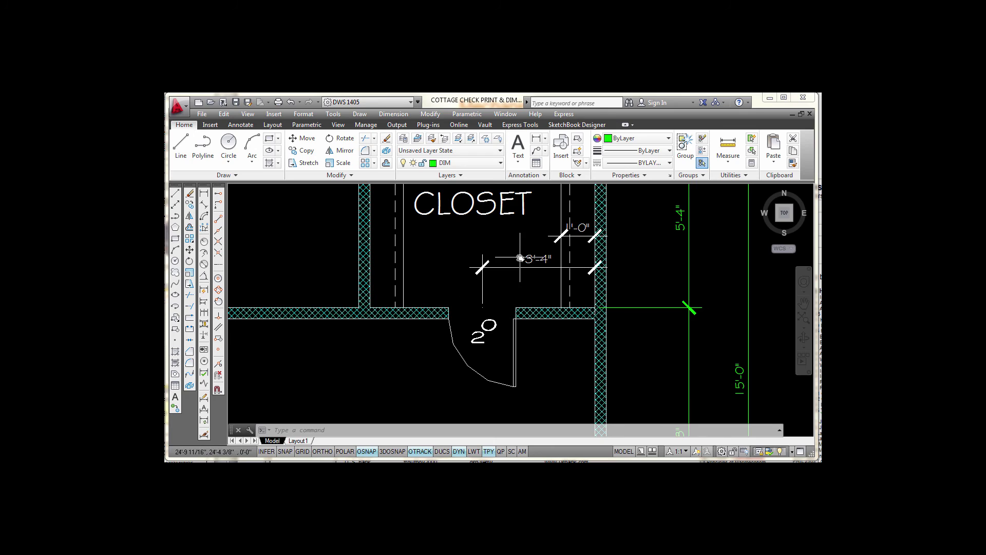
key("Delete")
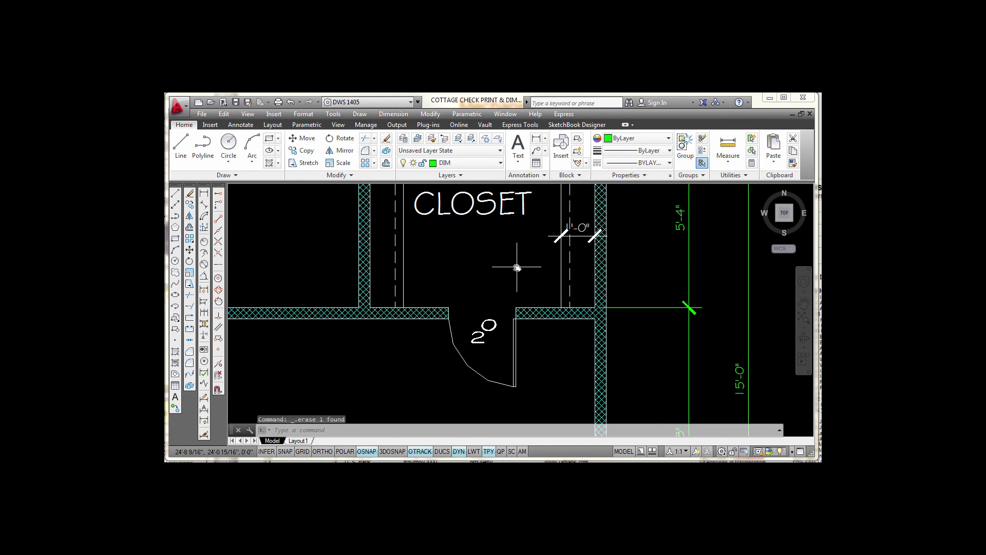
Redraw the 3'-4" closet dimension from the right wall corner to a mid-between-two-points snap
left_click(203, 195)
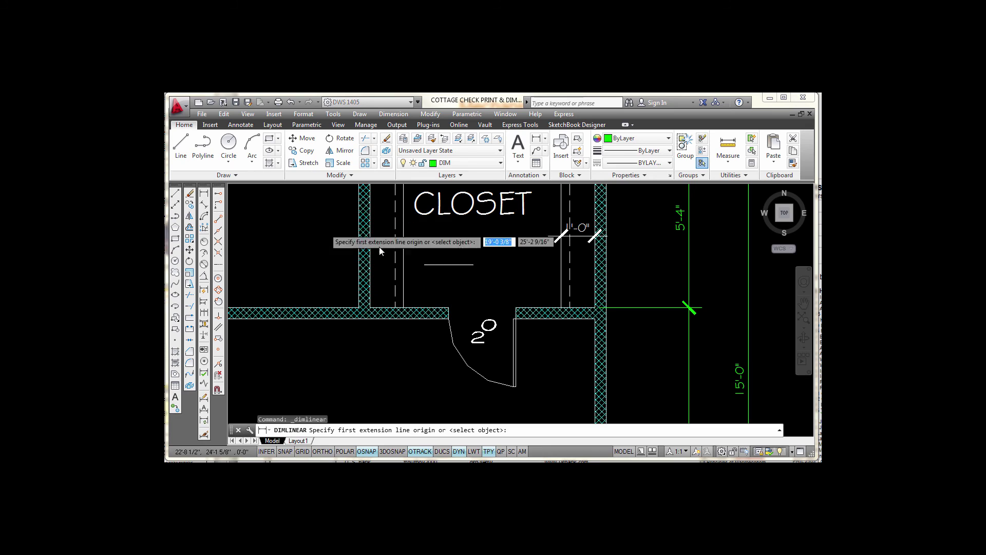
left_click(596, 307)
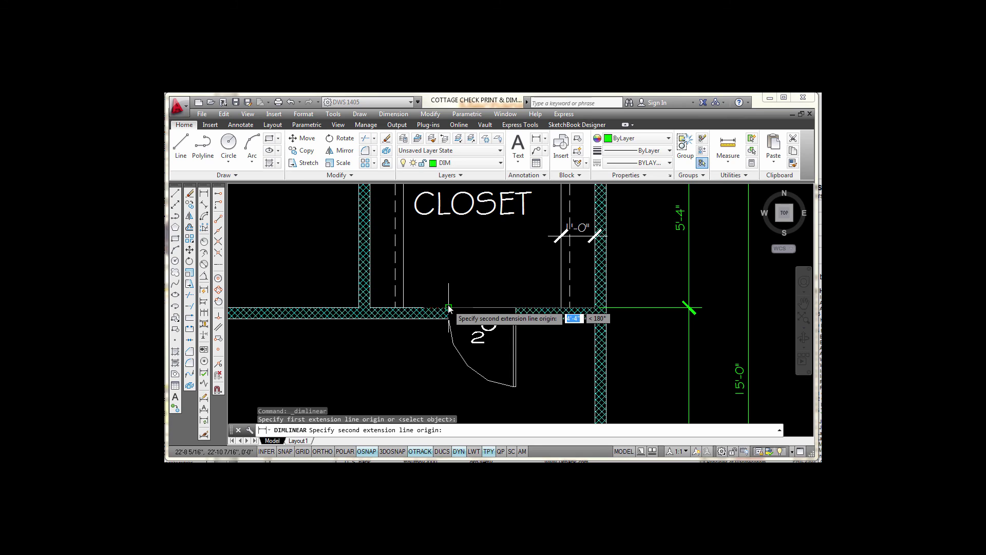
right_click(488, 291, "shift")
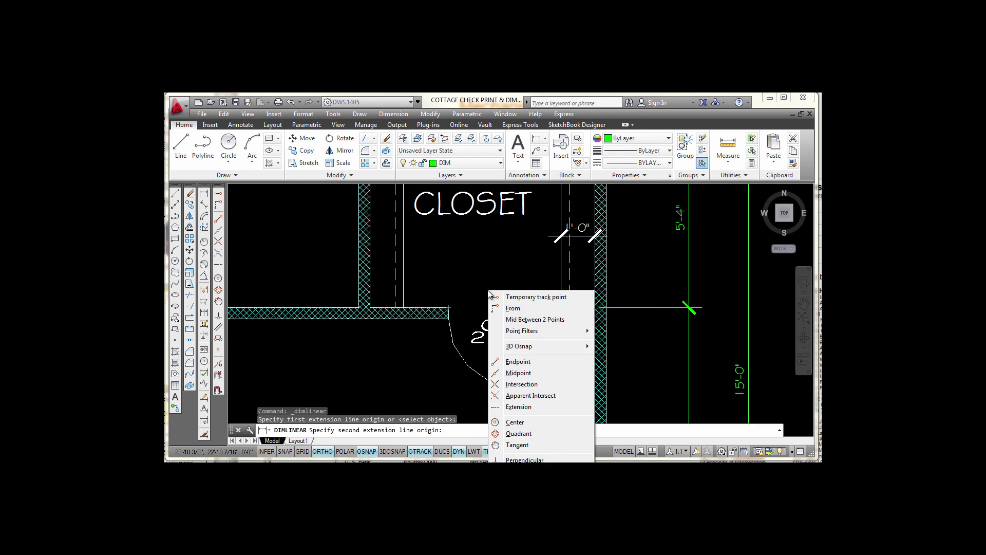
left_click(527, 319)
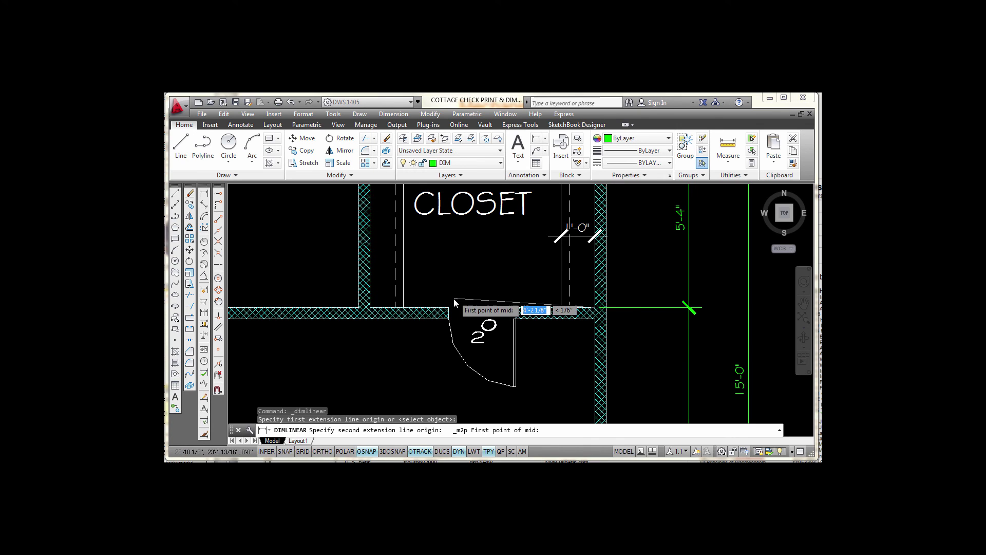
left_click(451, 306)
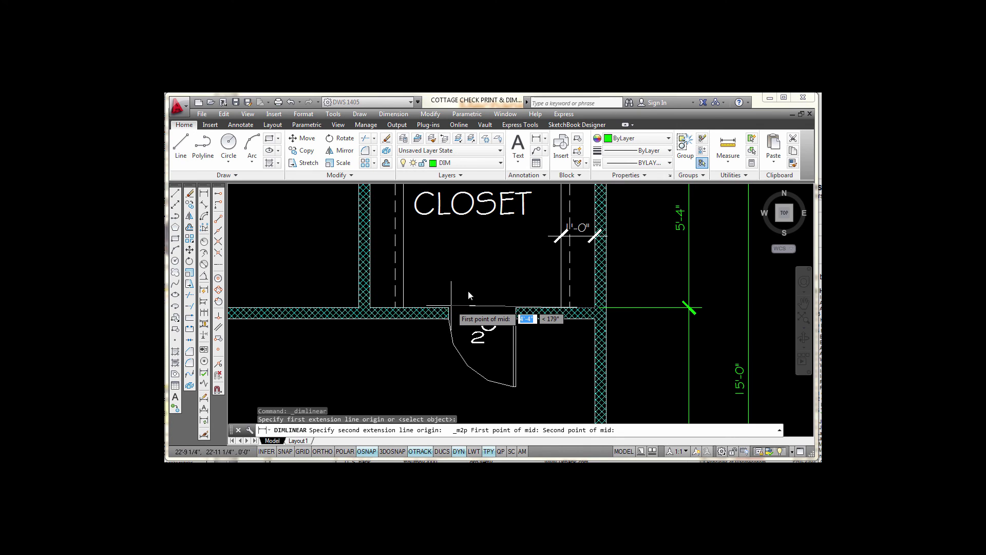
left_click(513, 306)
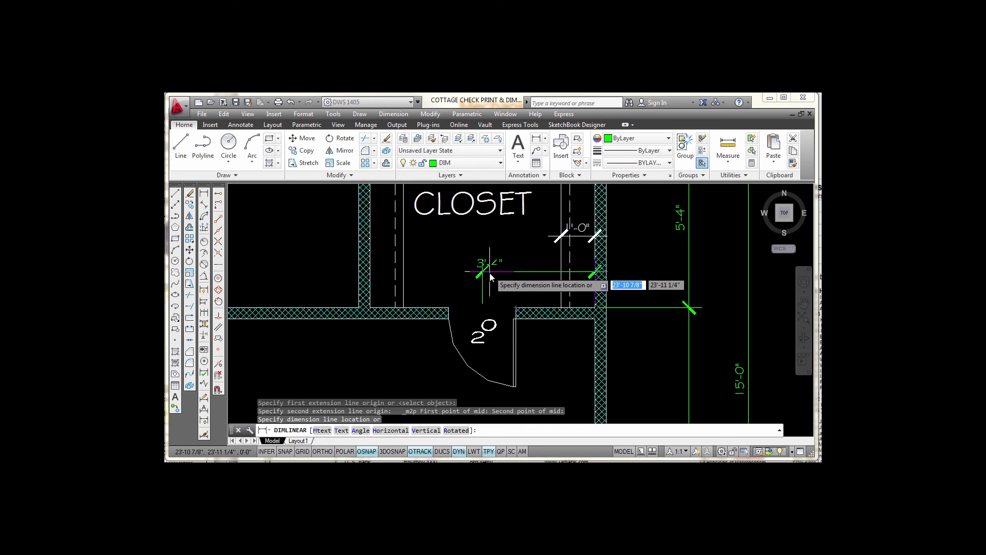
left_click(536, 279)
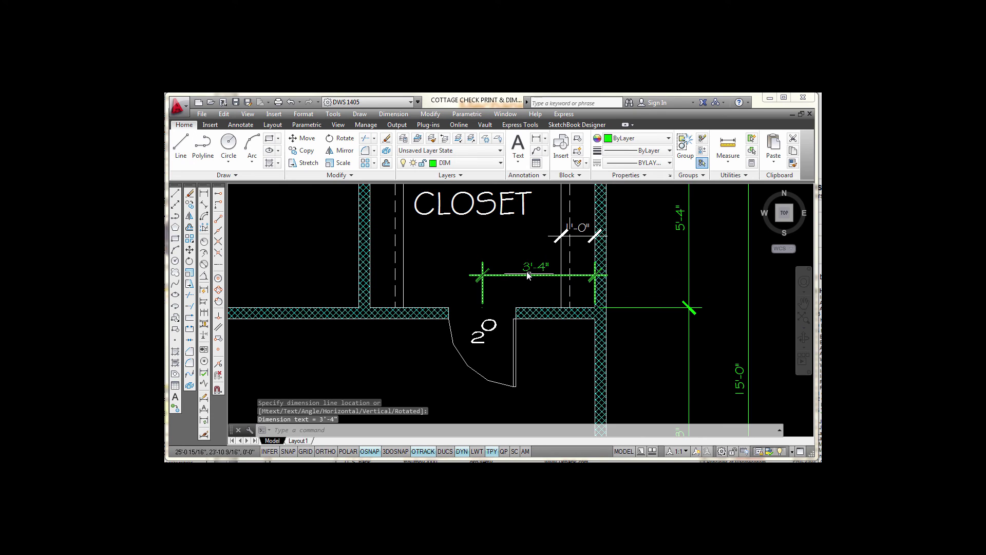
key("Escape")
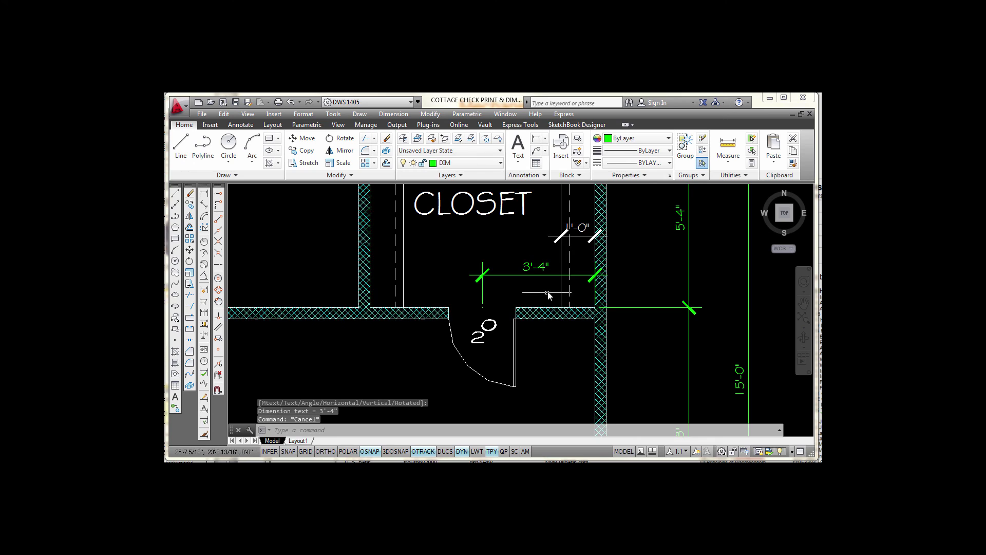
scroll(544, 270, "up", 4)
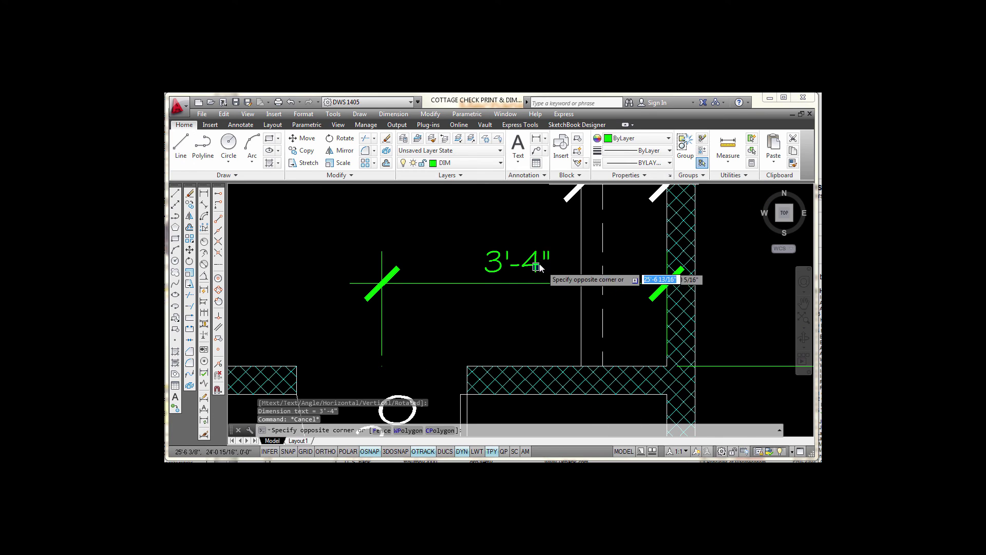
left_click(529, 265)
left_click(610, 276)
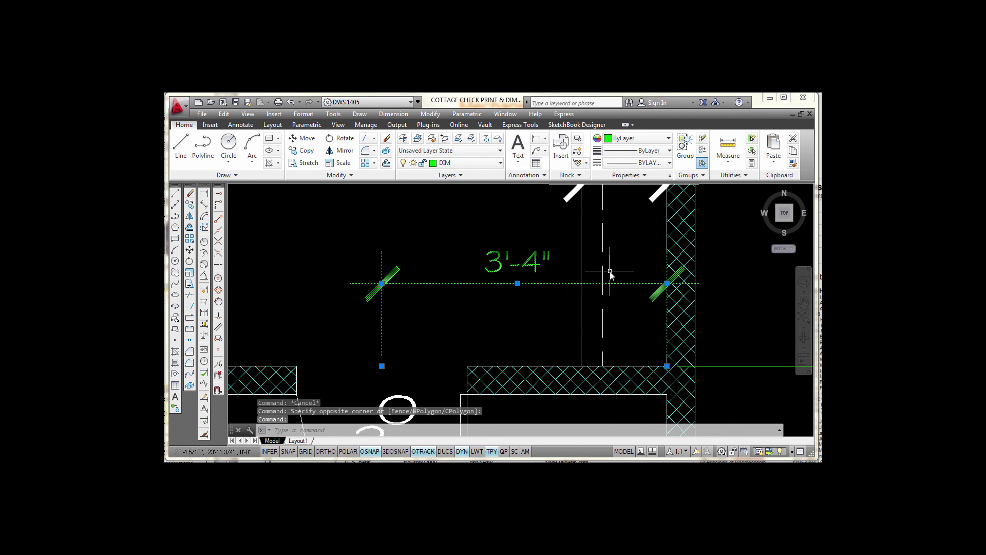
left_click(517, 283)
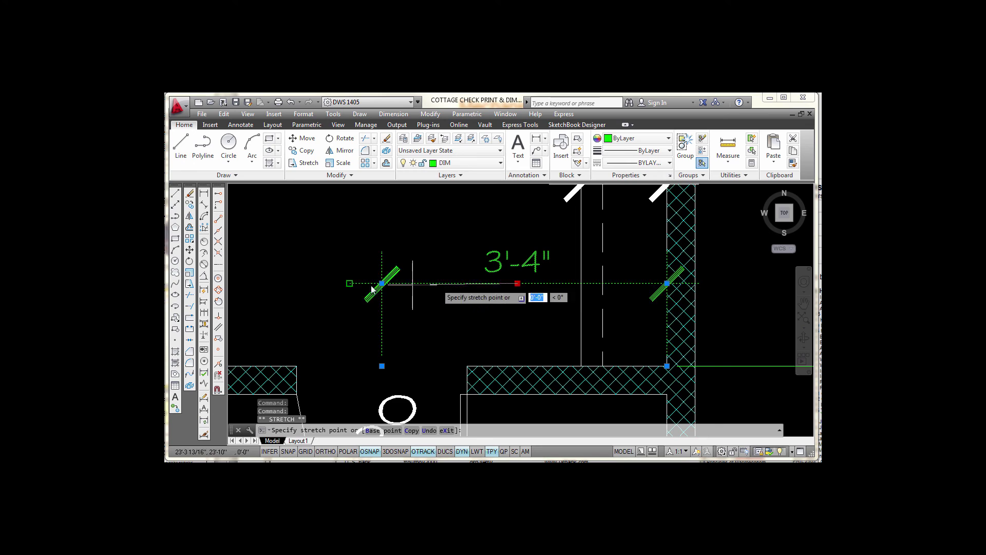
key("Down")
key("Escape")
key("Escape")
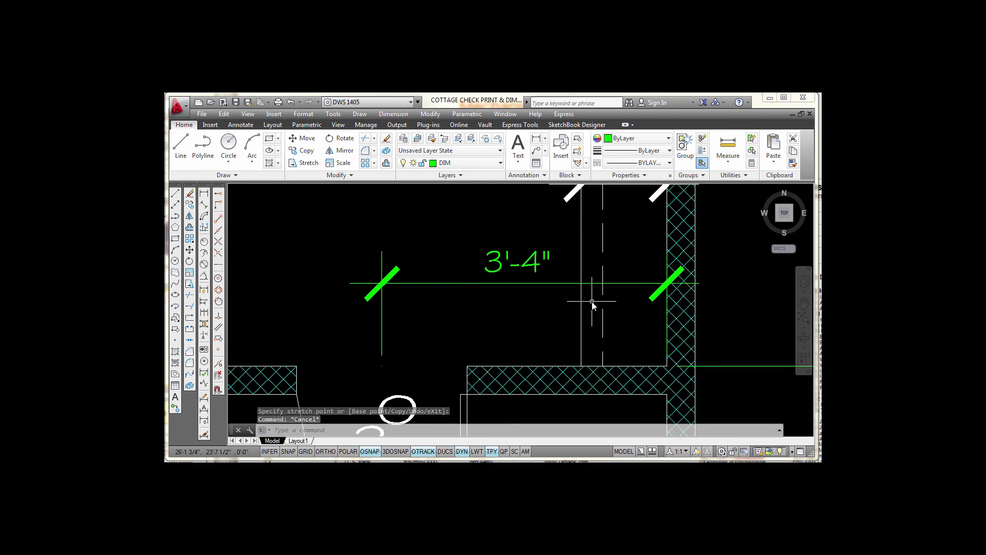
scroll(592, 304, "down", 5)
scroll(592, 309, "down", 3)
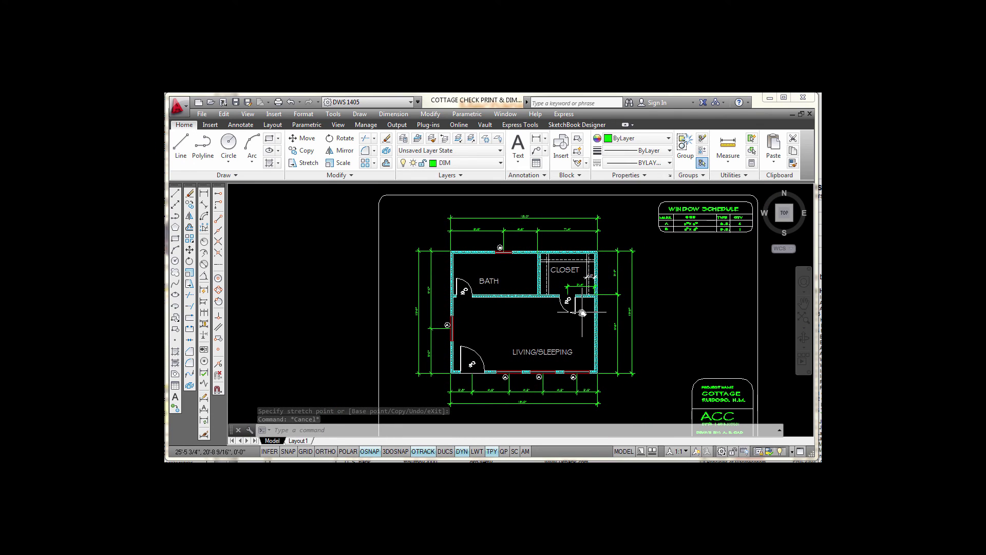